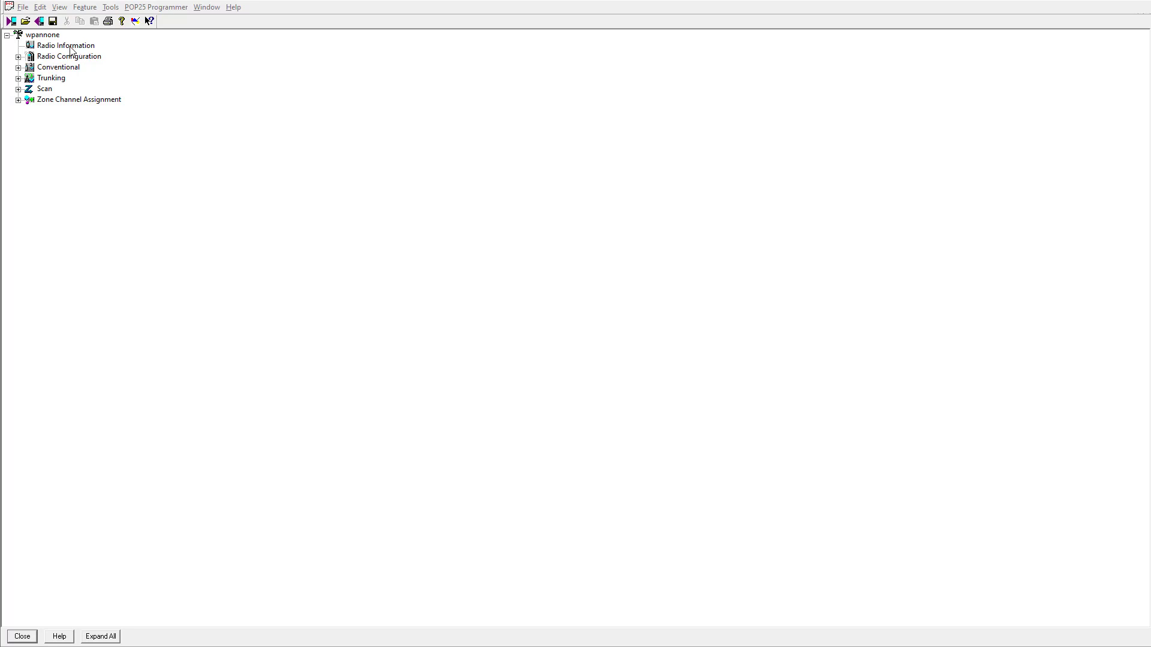
# Open Radio Information and view its Feature Set, including 9600 Baud Trunking and ADP Encryption
pyautogui.doubleClick(77, 48)
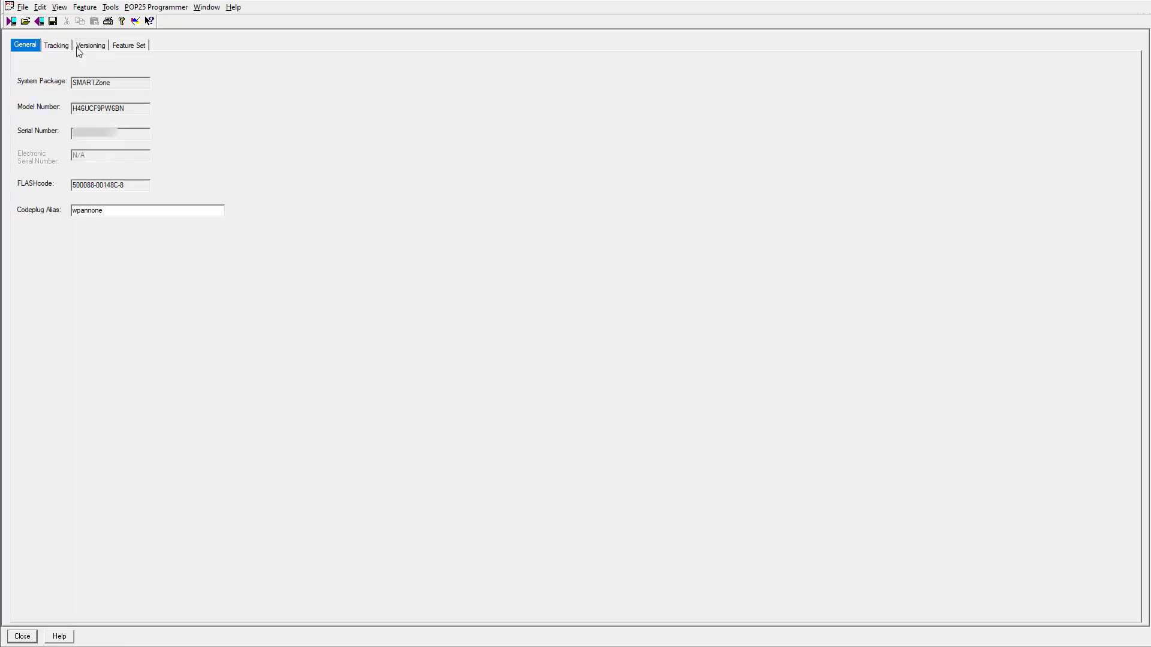
pyautogui.click(133, 48)
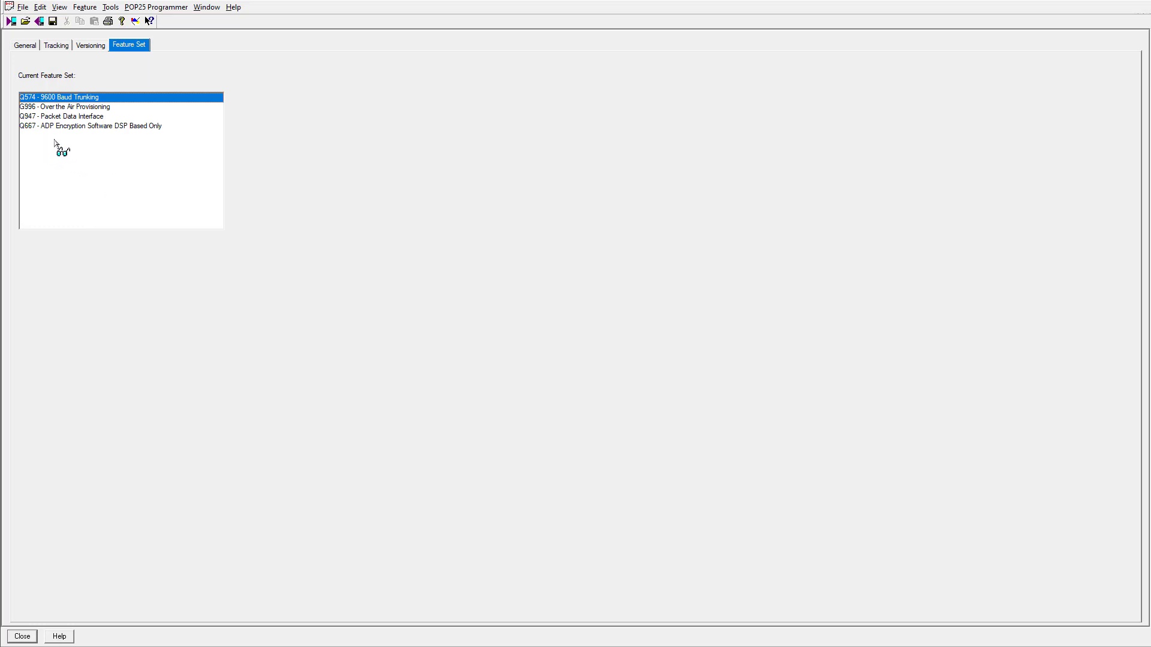
# Close Radio Information and open Secure Configuration under Radio Configuration > Secure
pyautogui.click(22, 636)
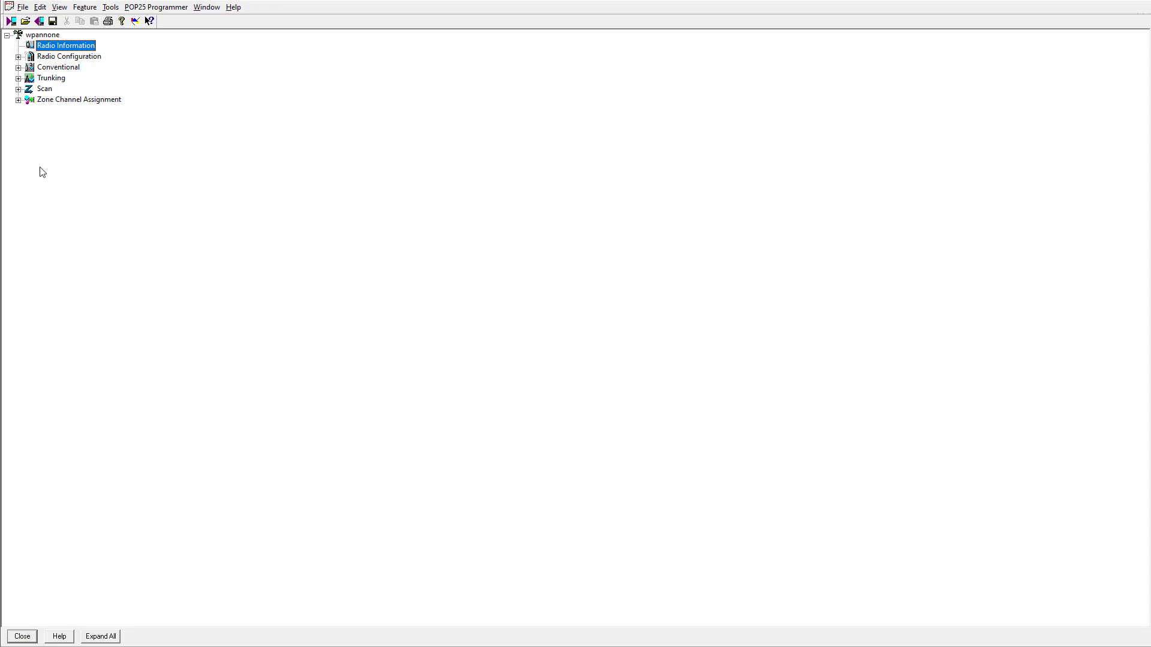
pyautogui.click(18, 57)
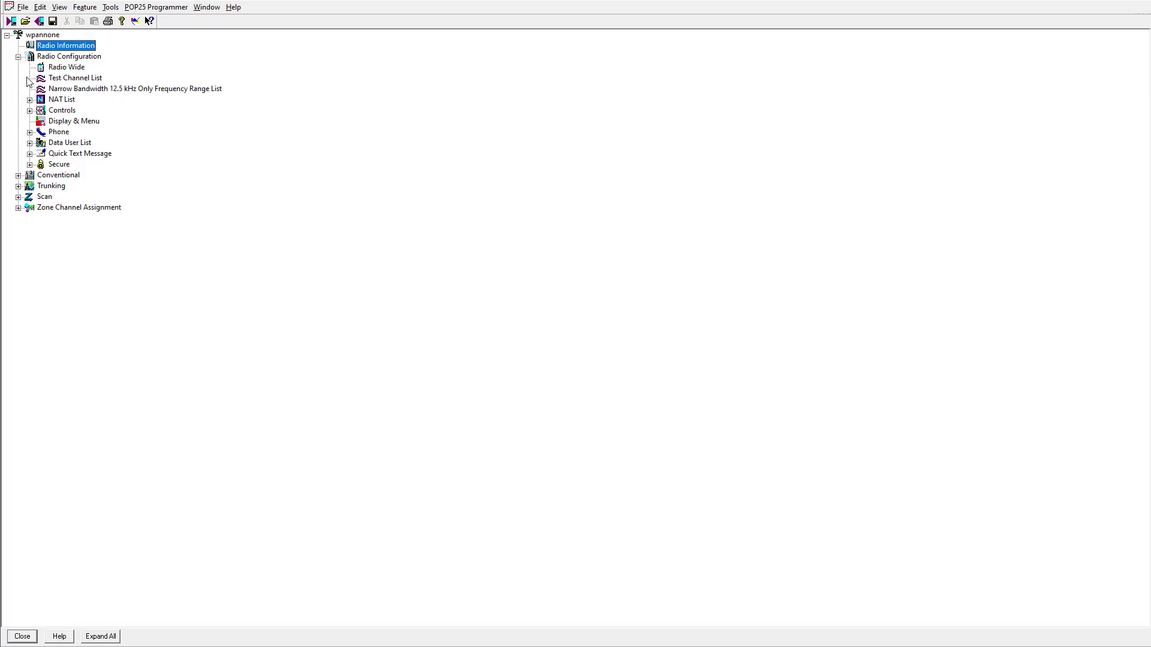
pyautogui.click(30, 166)
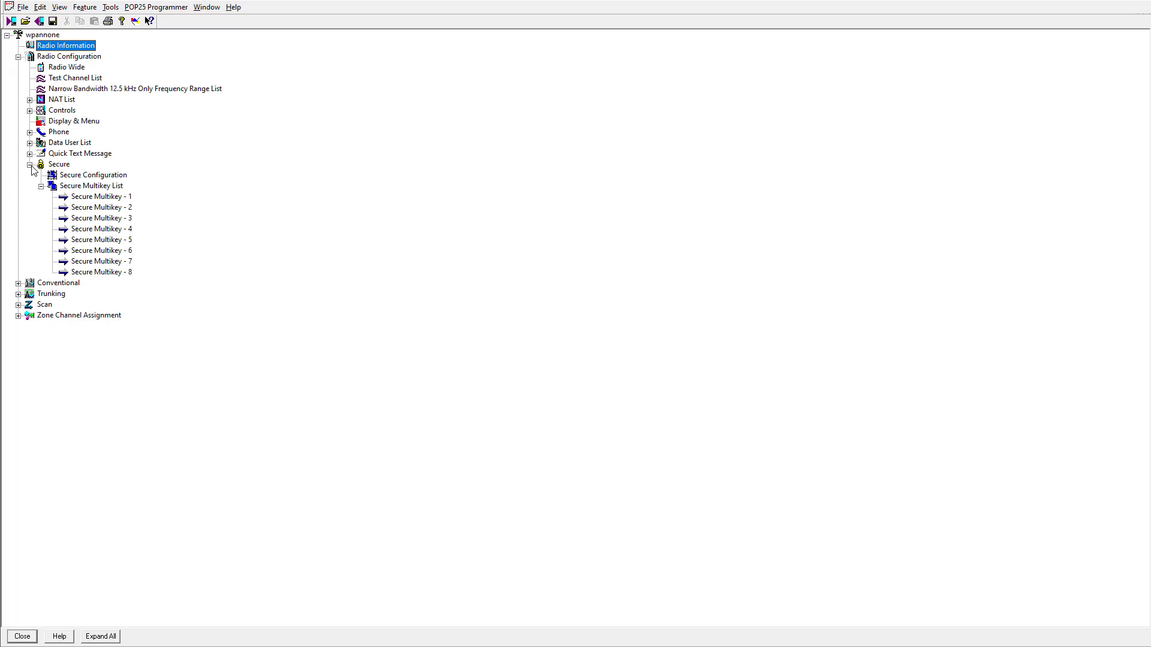
pyautogui.doubleClick(94, 177)
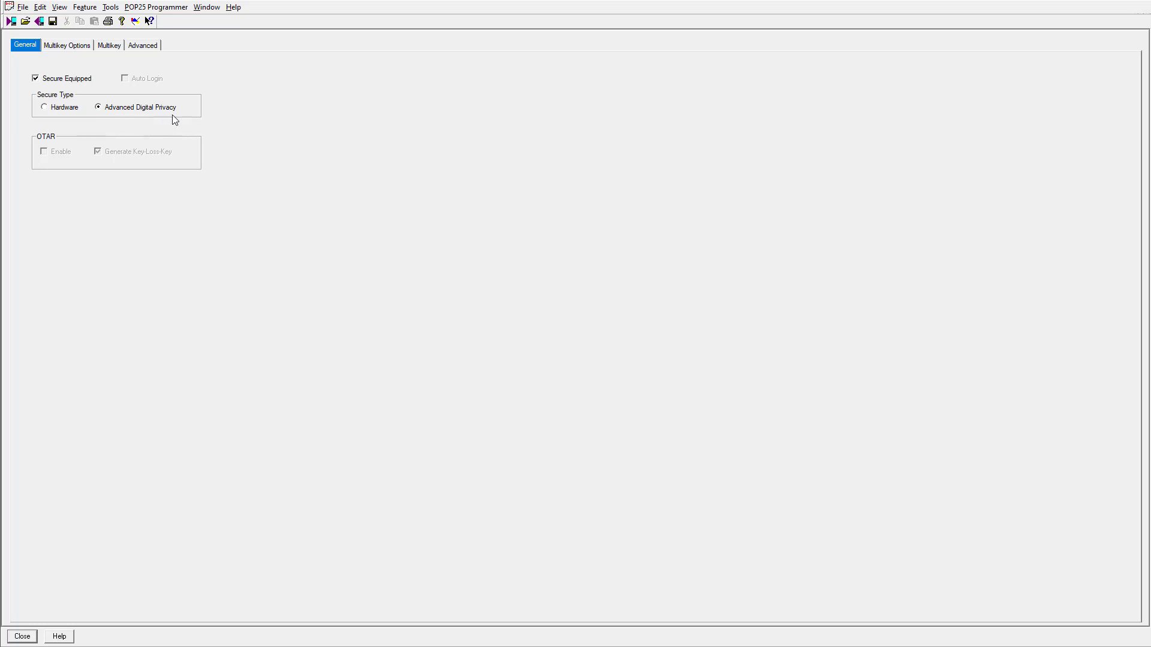
# View the Multikey Options, showing 2000 ms Rx and Tx key ID hang times
pyautogui.click(72, 52)
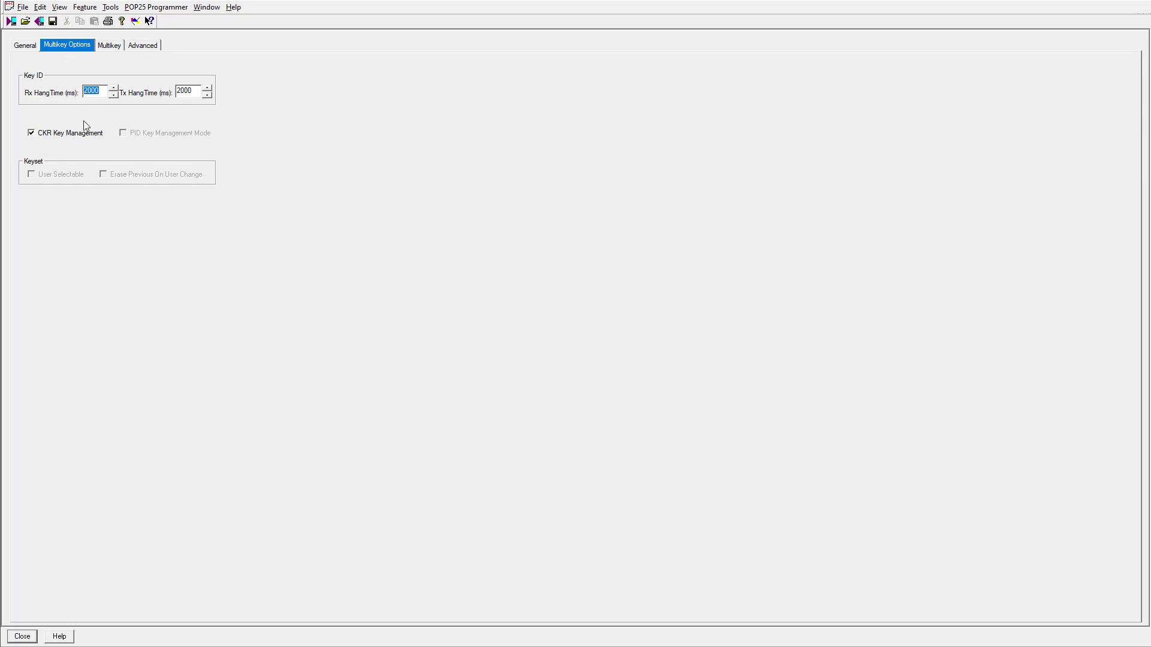
# Check CKR Key Management and view the Multikey display settings
pyautogui.click(30, 132)
pyautogui.click(114, 46)
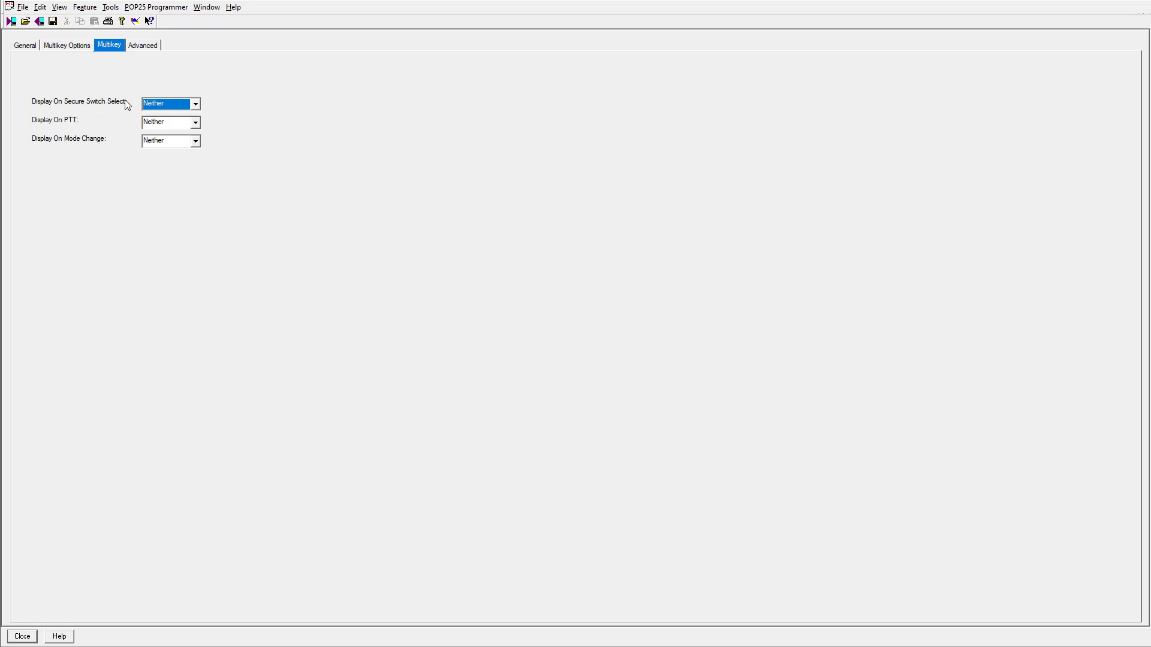
# Keep Display On Secure Switch Select and Display On PTT at Neither, and view the Advanced settings
pyautogui.click(174, 103)
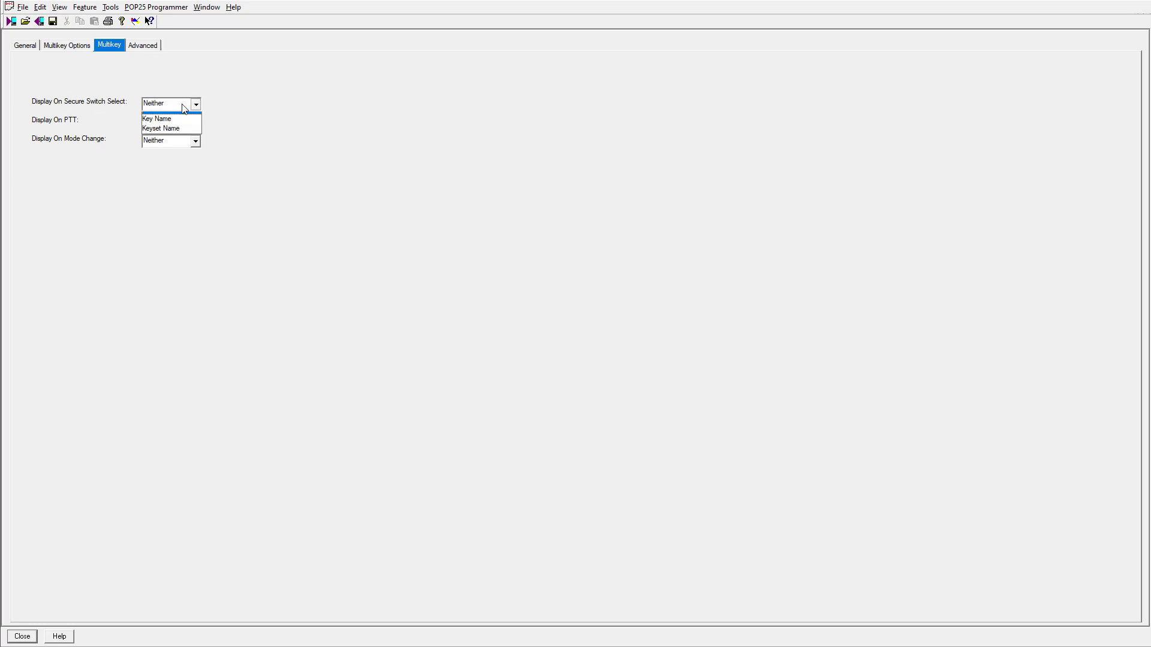
pyautogui.click(238, 106)
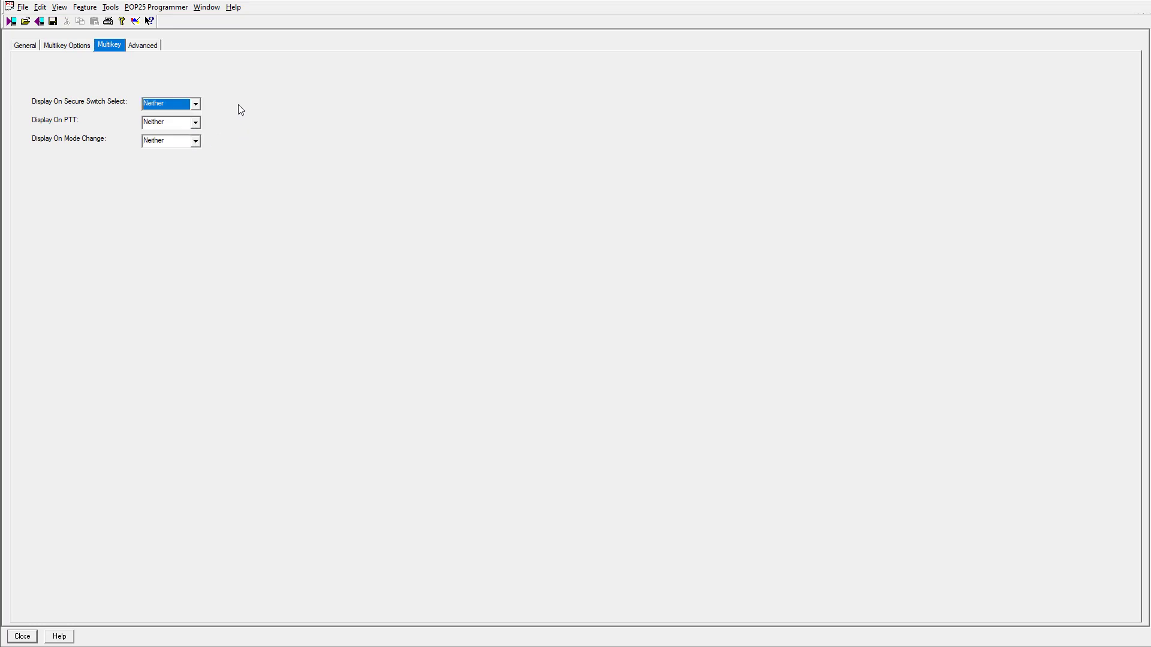
pyautogui.click(196, 123)
pyautogui.click(241, 120)
pyautogui.click(150, 49)
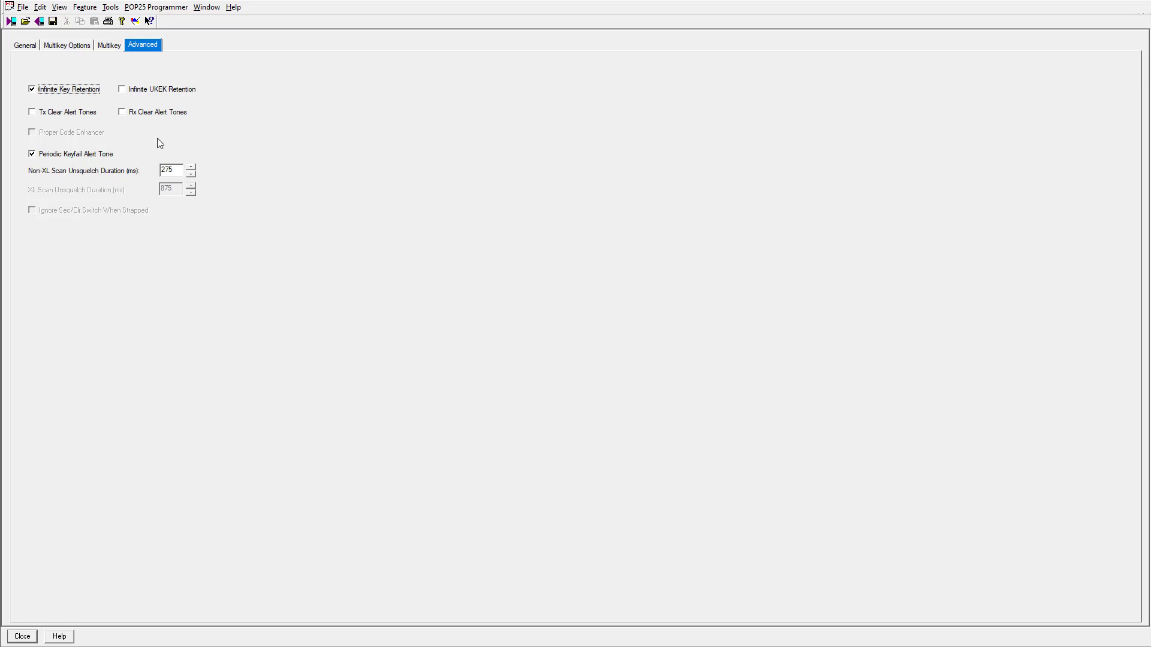
pyautogui.click(33, 112)
pyautogui.click(34, 117)
pyautogui.click(125, 116)
pyautogui.click(124, 116)
pyautogui.click(124, 114)
# Close Secure Configuration and open the Secure Multikey - 1 key table at CKR1's Key Name
pyautogui.click(22, 637)
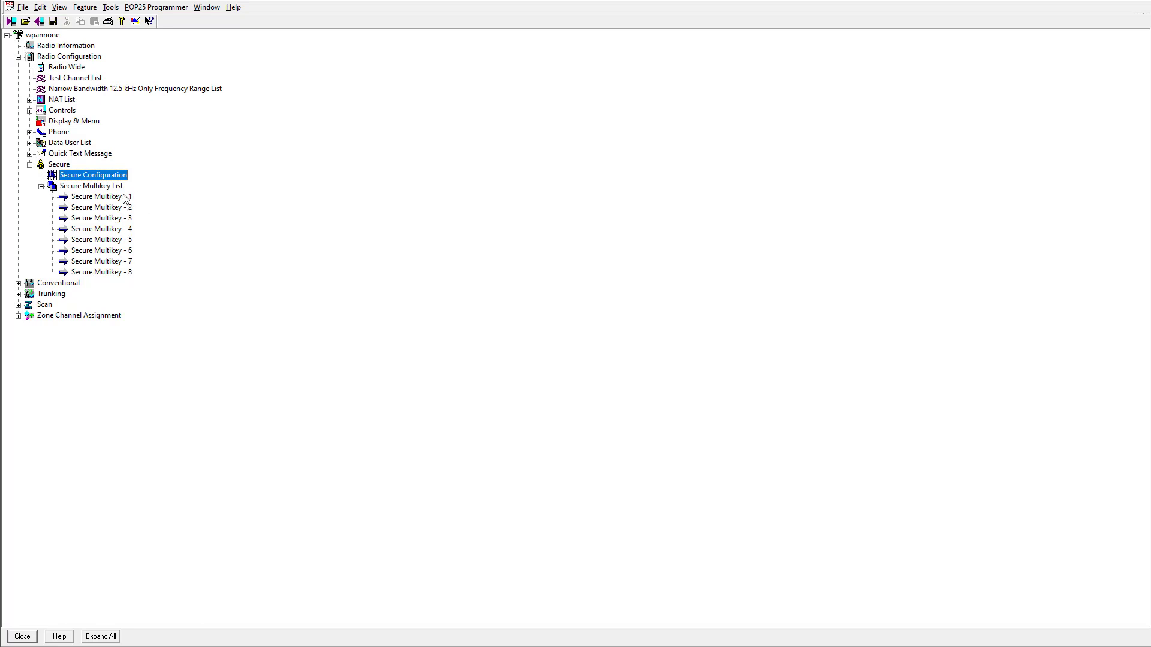
pyautogui.doubleClick(115, 198)
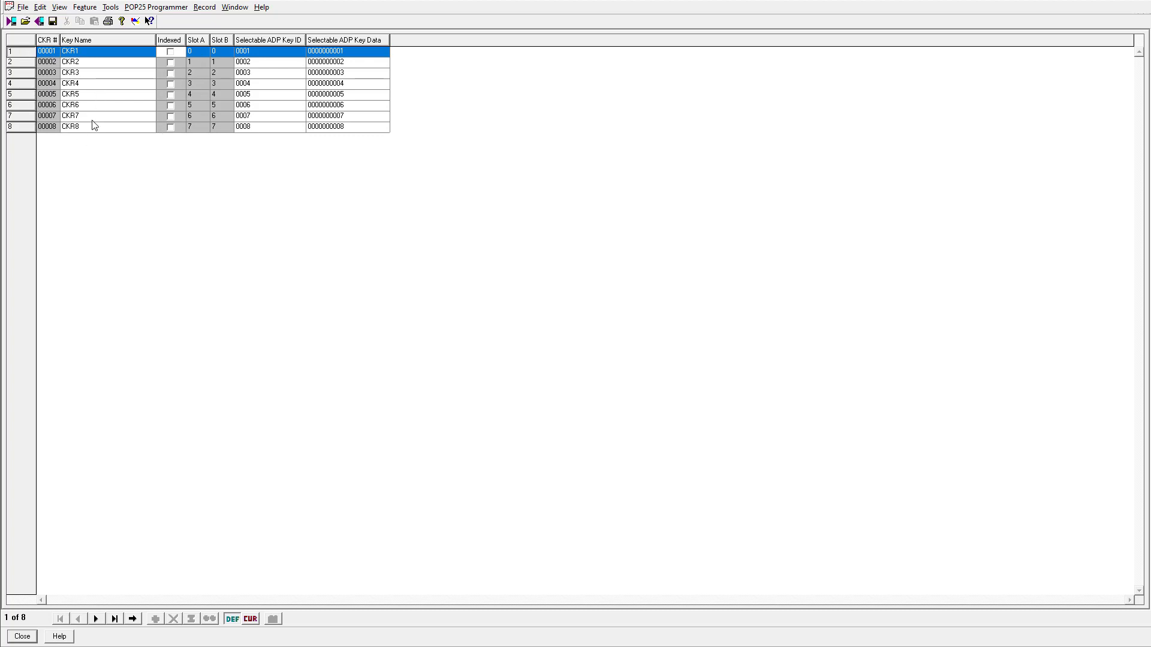
pyautogui.click(98, 50)
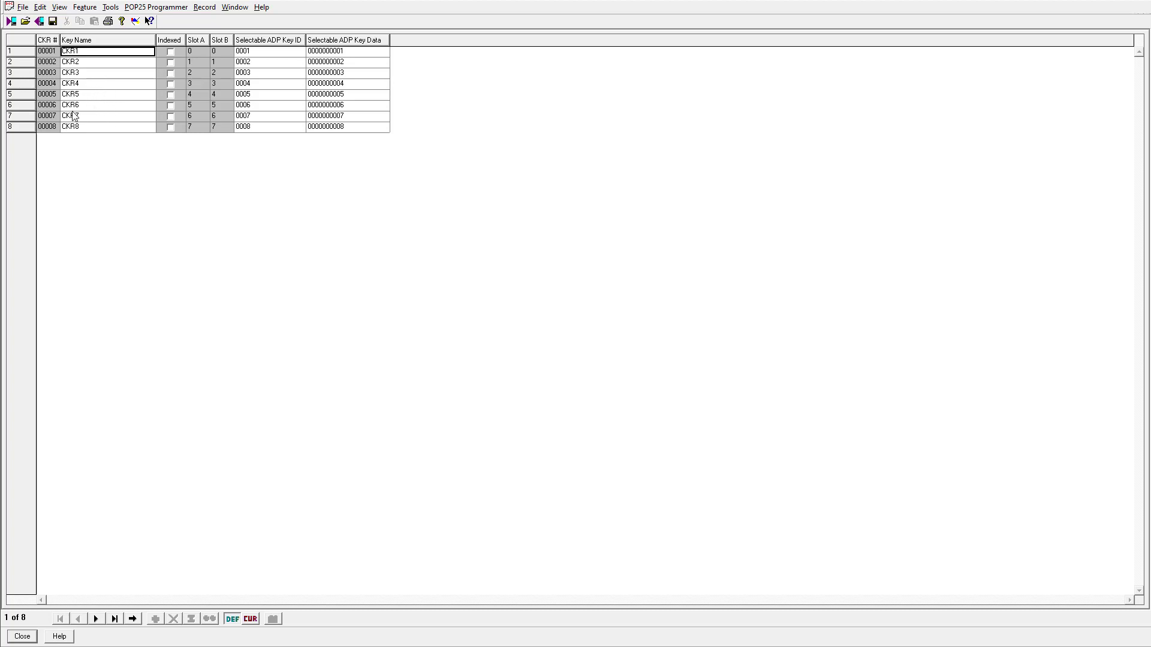
pyautogui.doubleClick(93, 53)
pyautogui.write('Key 1')
pyautogui.press('Return')
pyautogui.doubleClick(98, 54)
pyautogui.write('Police')
pyautogui.press('Return')
pyautogui.doubleClick(98, 54)
pyautogui.write('EMS')
pyautogui.press('Return')
pyautogui.doubleClick(98, 54)
pyautogui.write('CKR1')
pyautogui.press('Return')
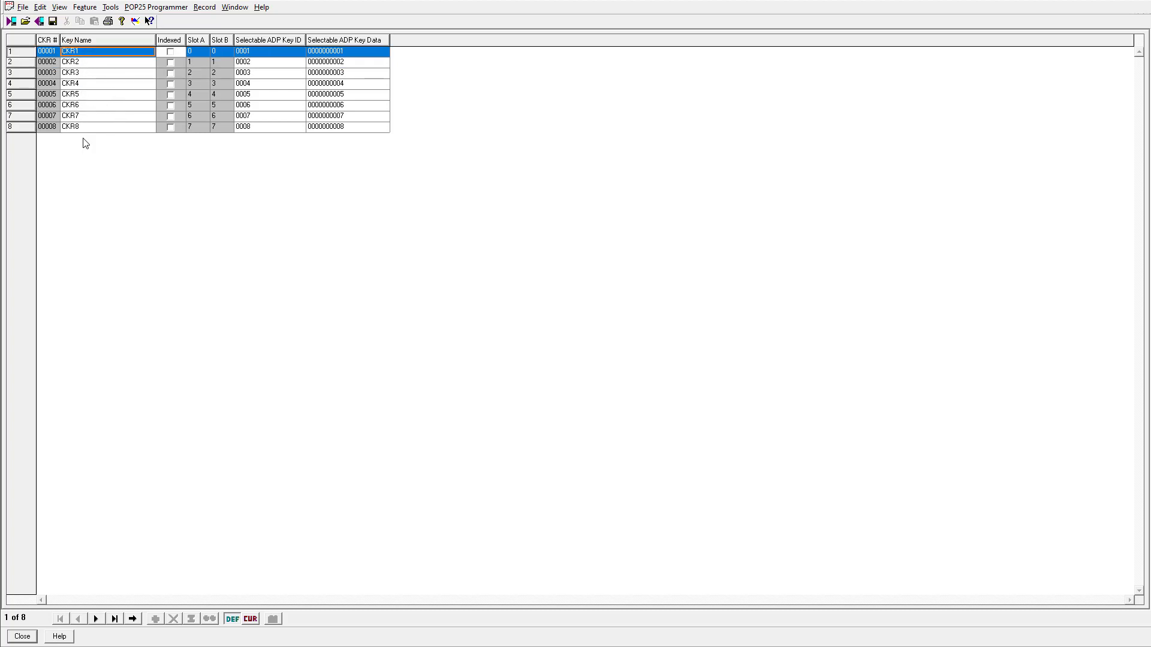
pyautogui.click(117, 60)
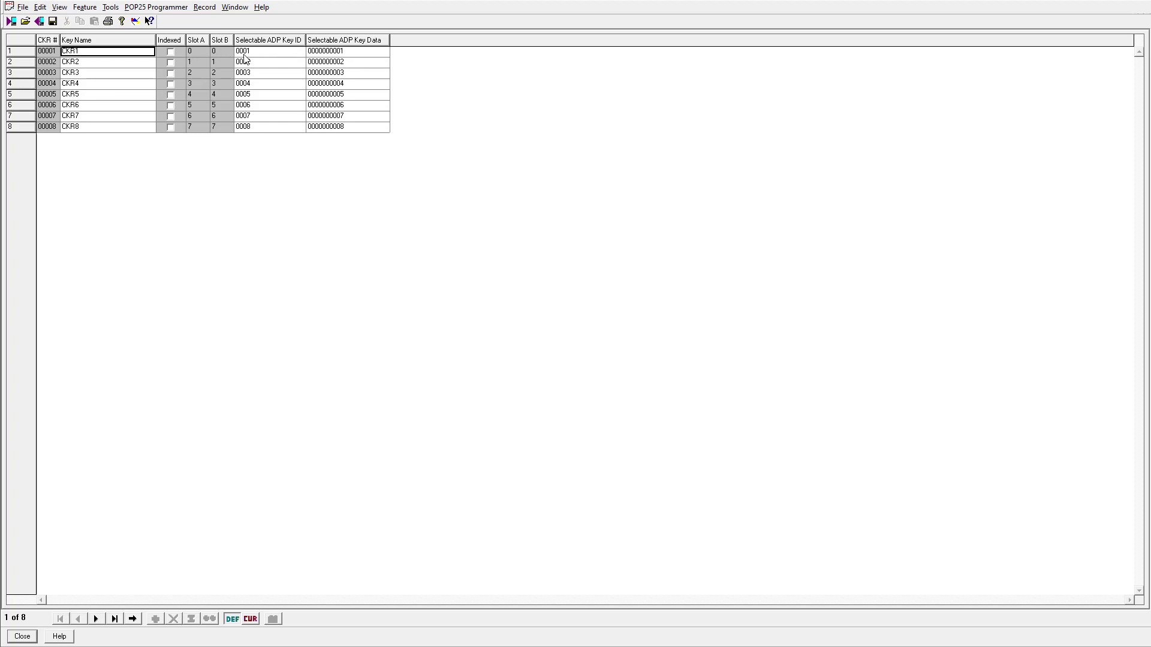
pyautogui.click(257, 54)
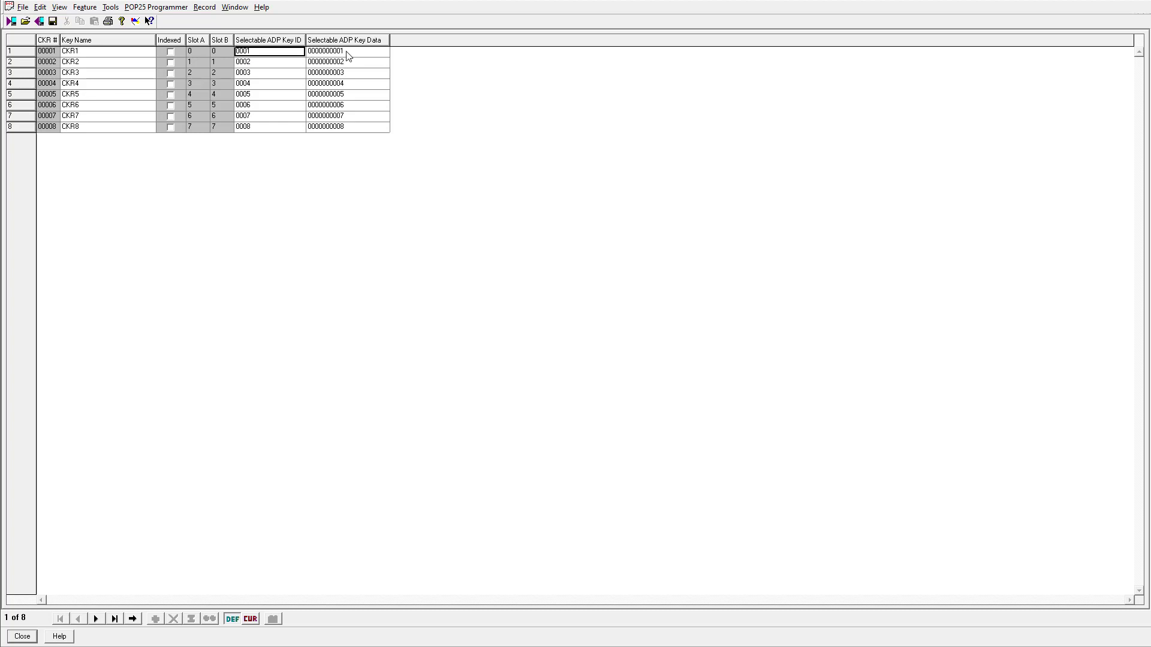
pyautogui.click(310, 54)
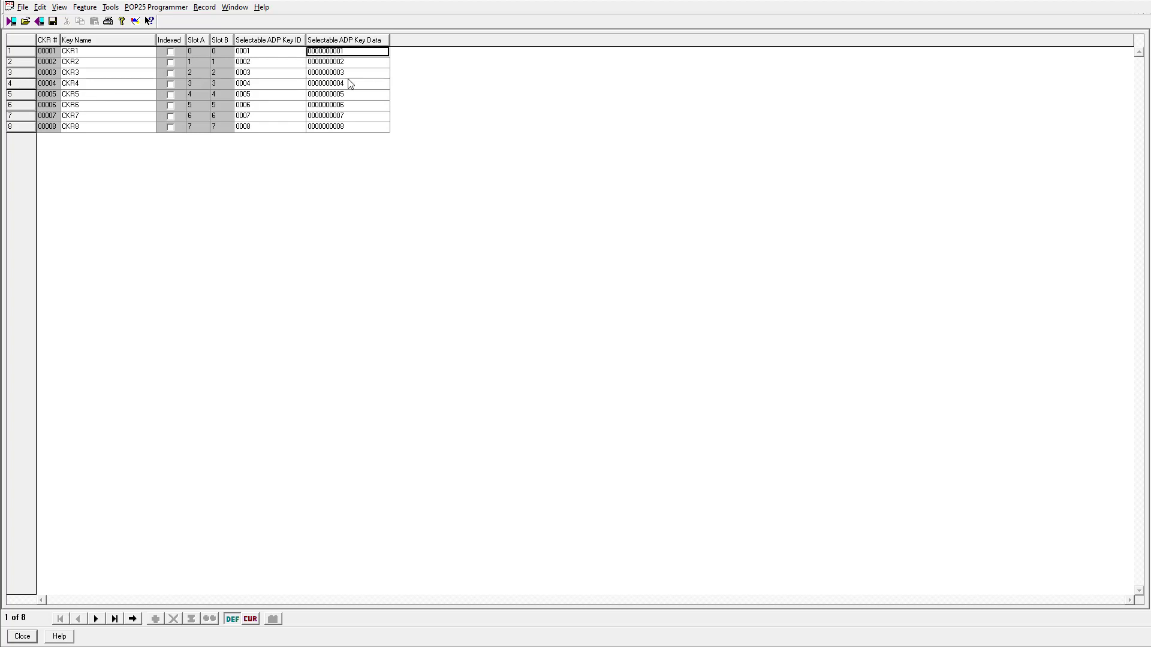
pyautogui.press('Down')
pyautogui.press('Down')
pyautogui.press('Down')
pyautogui.press('Down')
pyautogui.press('Down')
pyautogui.press('Down')
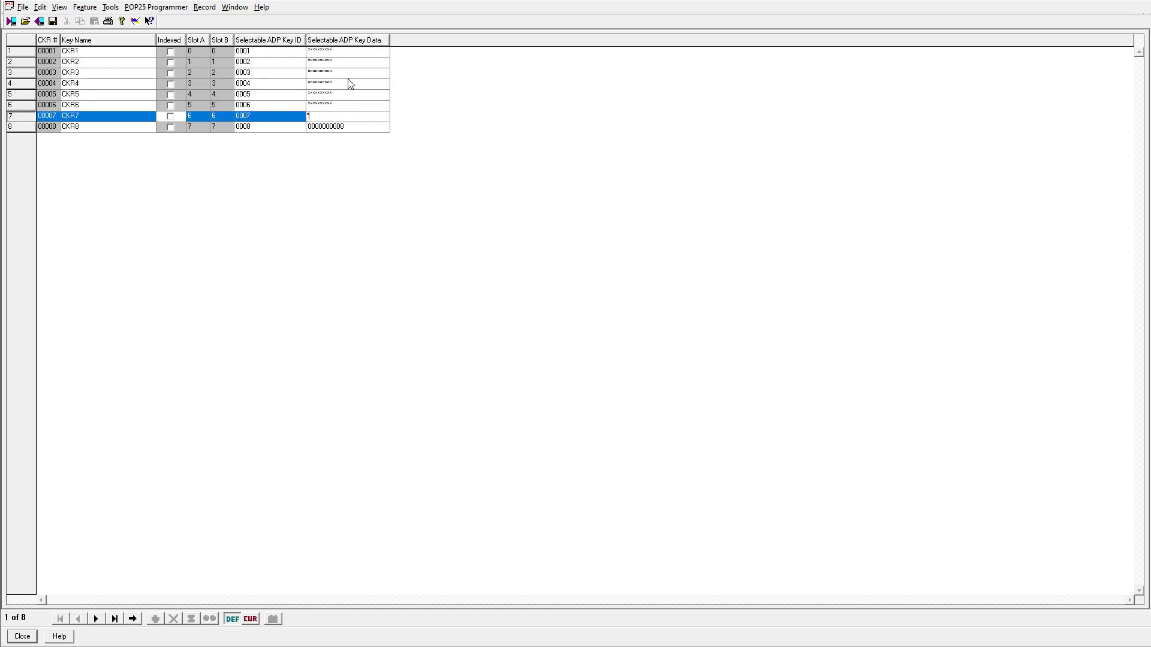
pyautogui.press('Down')
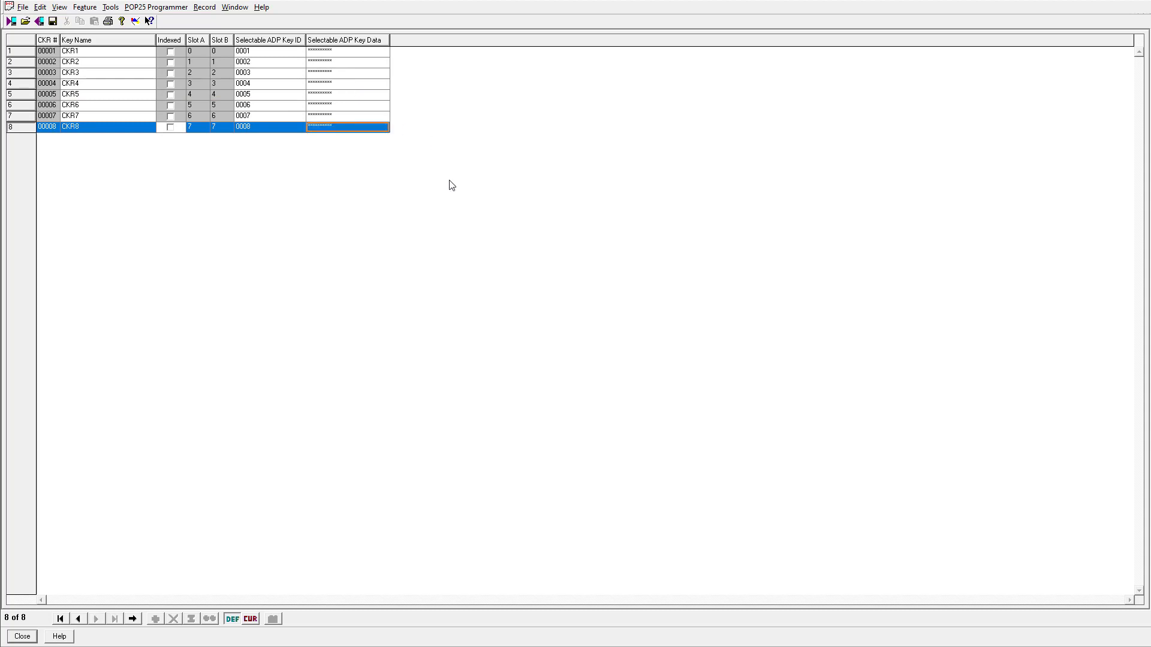
pyautogui.click(130, 96)
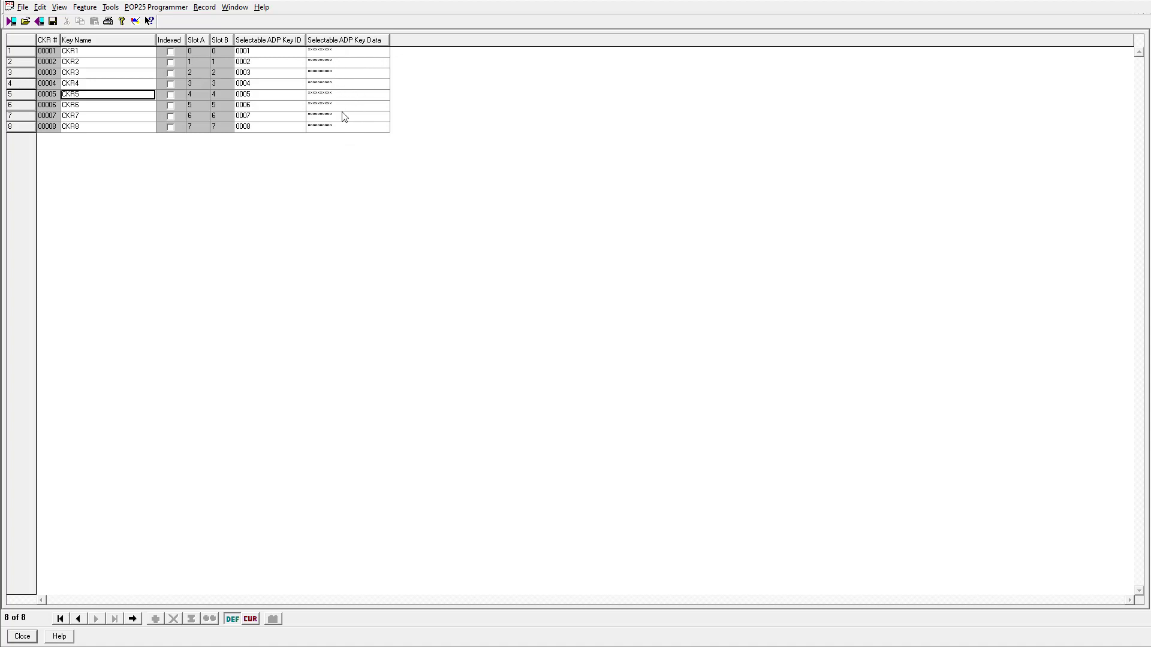
pyautogui.click(334, 55)
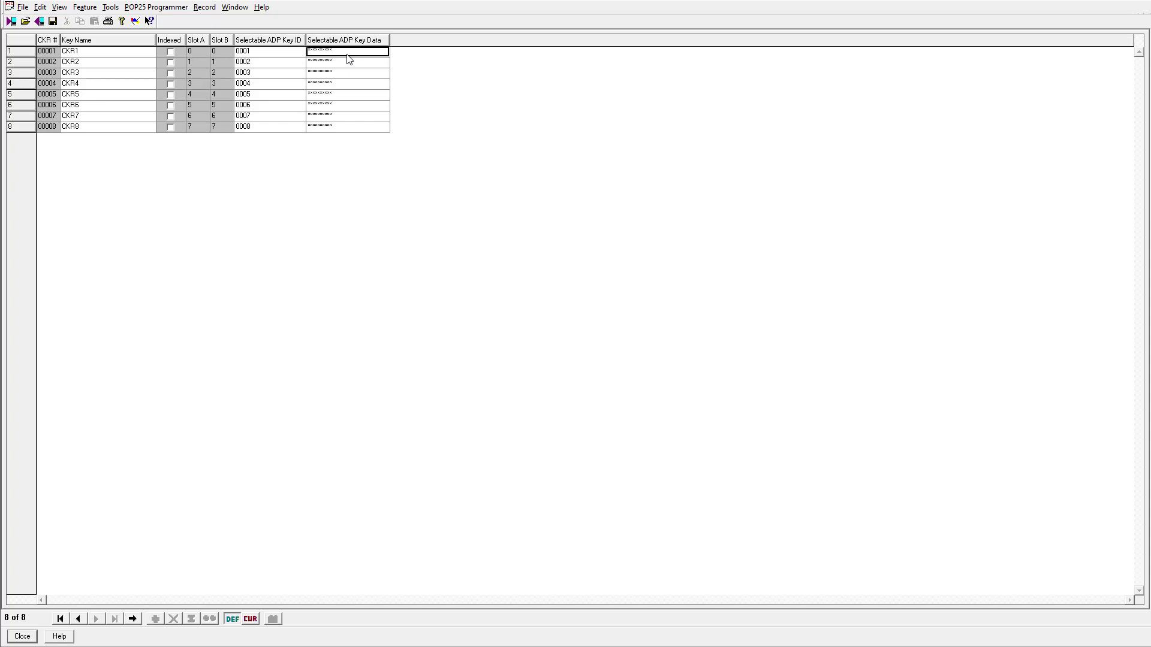
# Enter hexadecimal ADP key data for CKR1 and CKR2, correcting a typo in CKR2
pyautogui.press('Down')
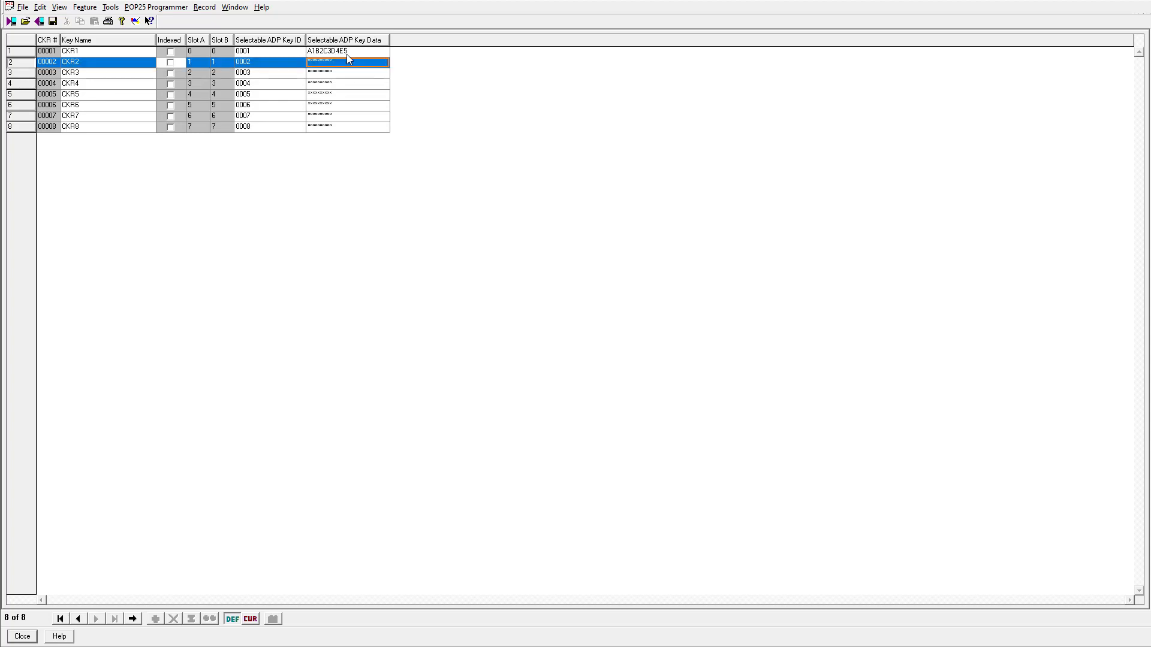
pyautogui.press('Return')
# Enter CKR3's hexadecimal key data and delete its extra trailing character
pyautogui.press('Down')
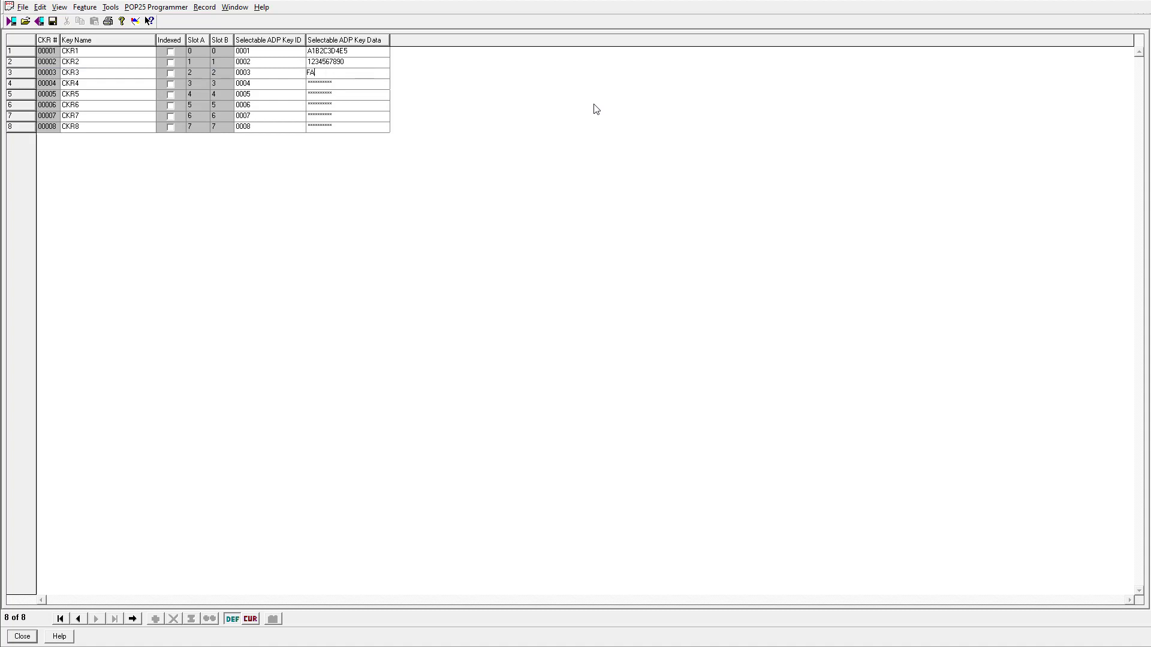
pyautogui.click(379, 76)
pyautogui.click(368, 73)
pyautogui.press('BackSpace')
pyautogui.press('Return')
pyautogui.click(356, 89)
pyautogui.click(288, 54)
pyautogui.click(348, 53)
pyautogui.click(362, 84)
pyautogui.click(368, 74)
pyautogui.click(368, 84)
pyautogui.click(290, 87)
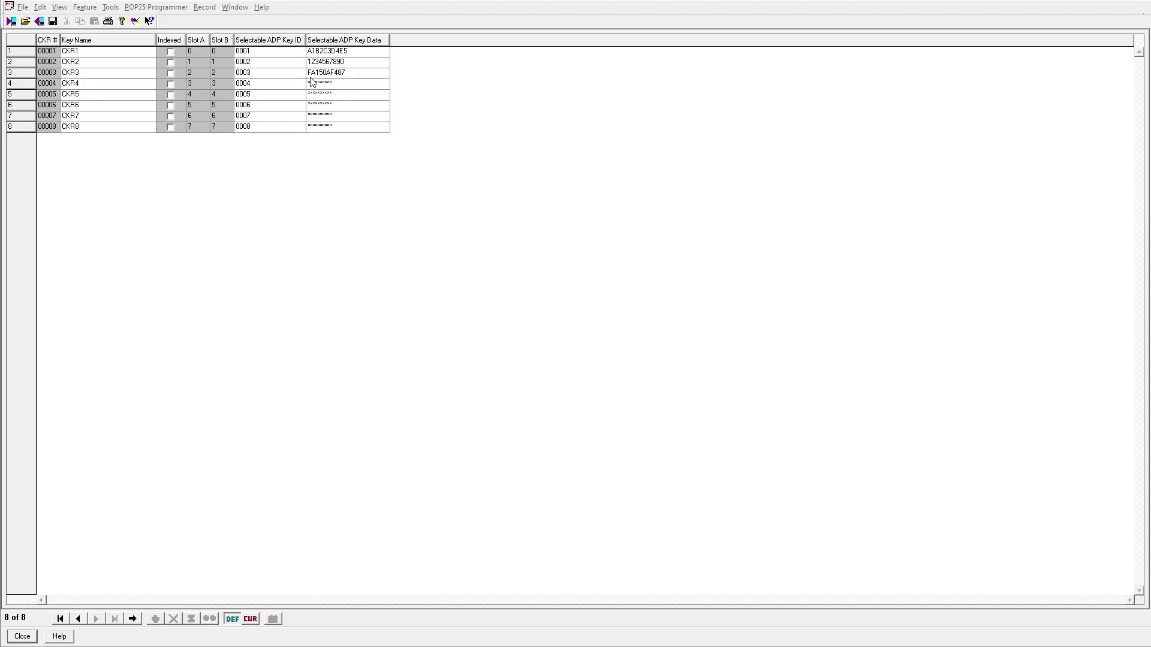
pyautogui.click(359, 74)
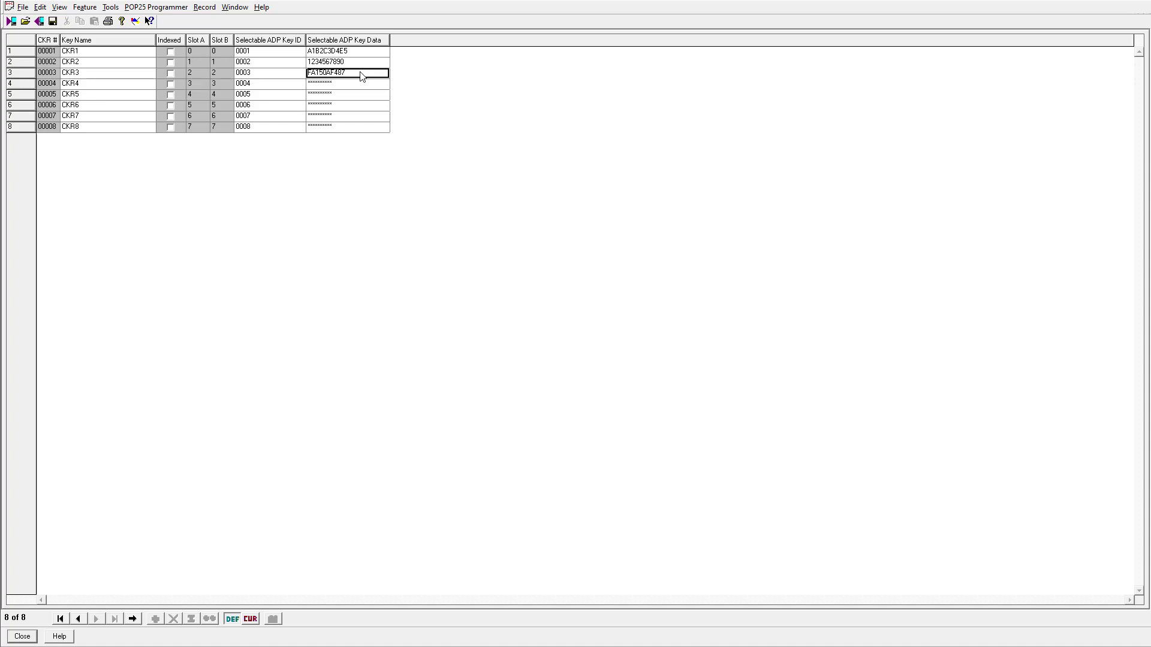
pyautogui.click(362, 84)
pyautogui.click(358, 95)
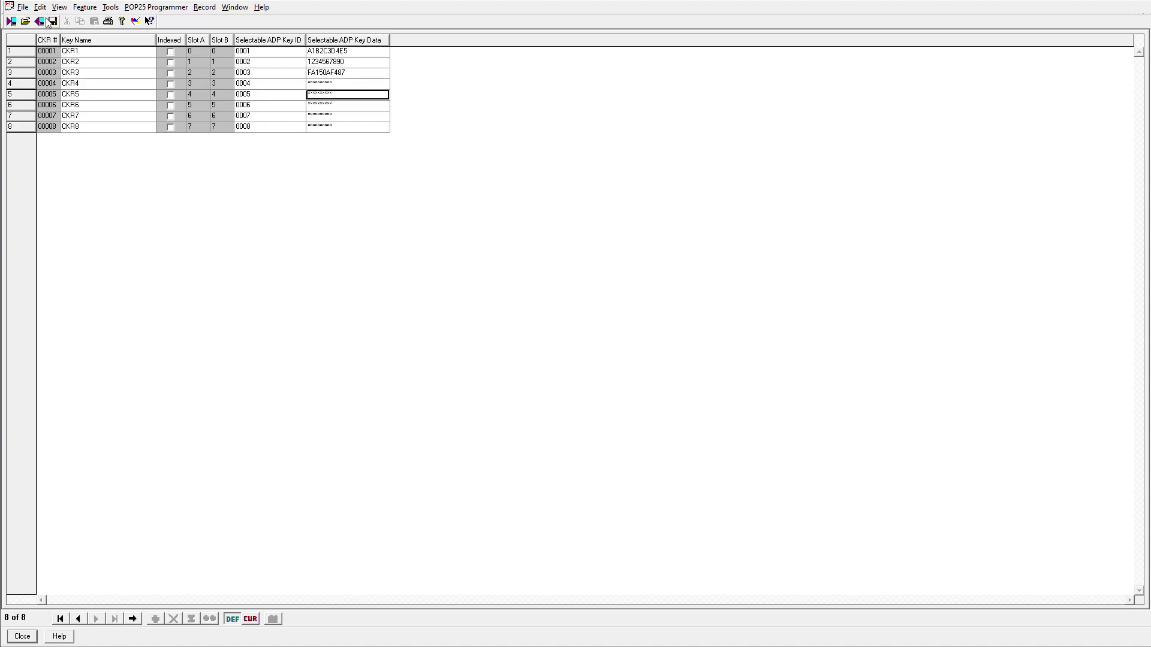
# Close the Secure Multikey - 1 key table without choosing any File menu command
pyautogui.click(23, 7)
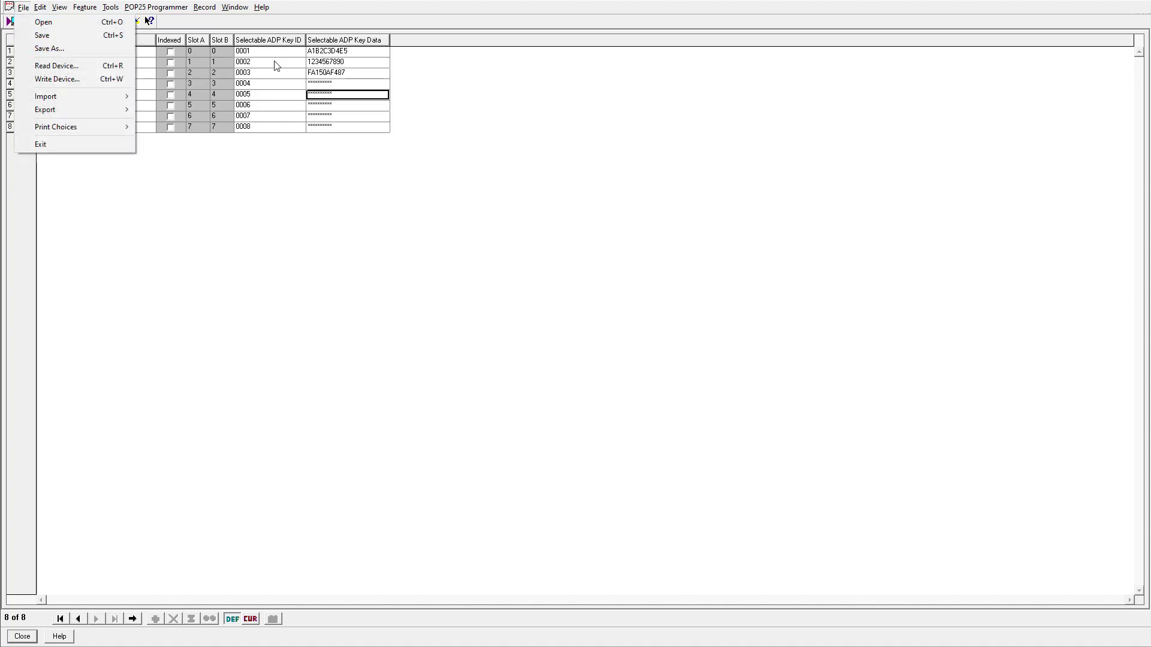
pyautogui.click(474, 97)
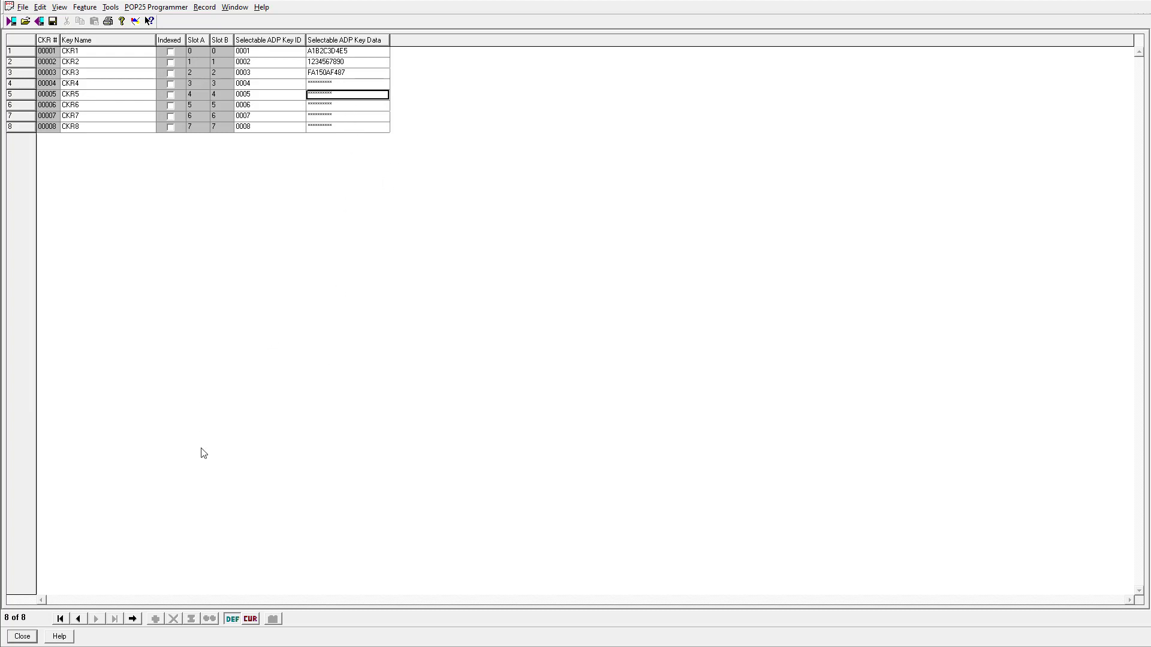
pyautogui.click(22, 637)
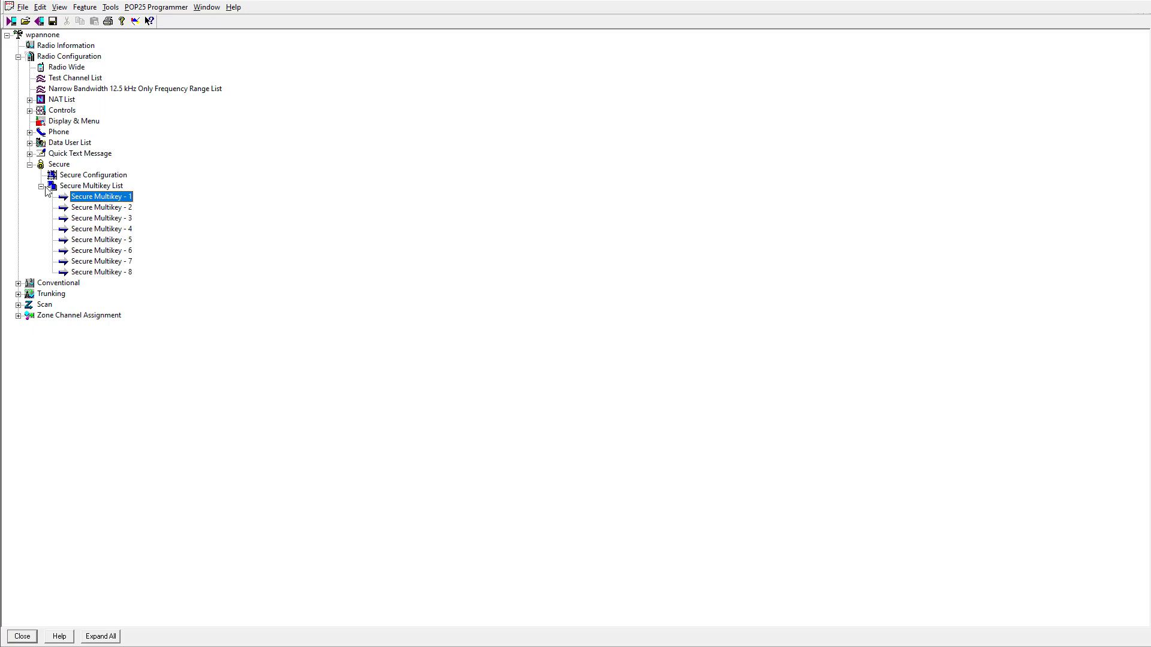
# Collapse Secure and Radio Configuration, then open Conventional Personality - 2 from the Conventional branch
pyautogui.click(30, 165)
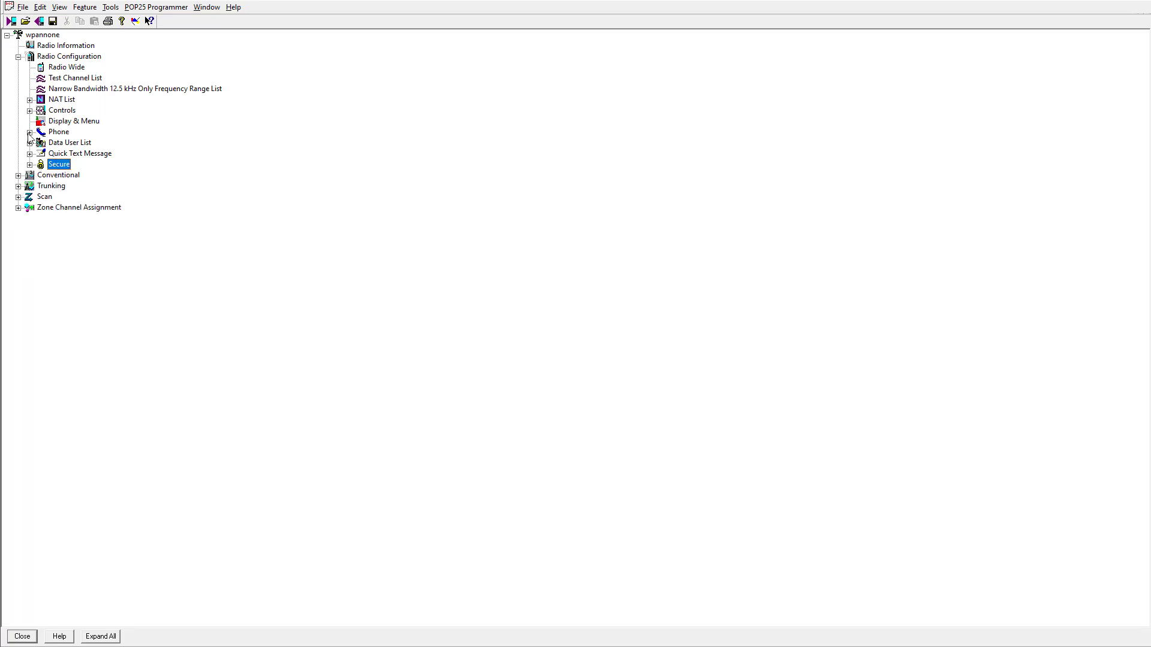
pyautogui.click(18, 57)
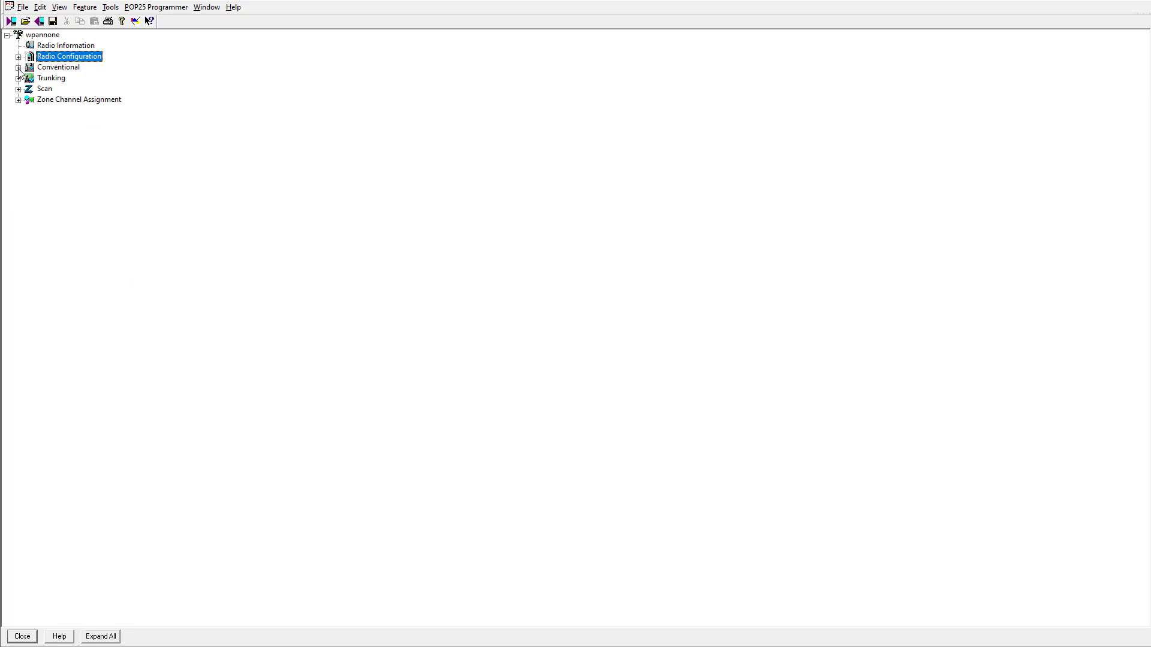
pyautogui.click(18, 68)
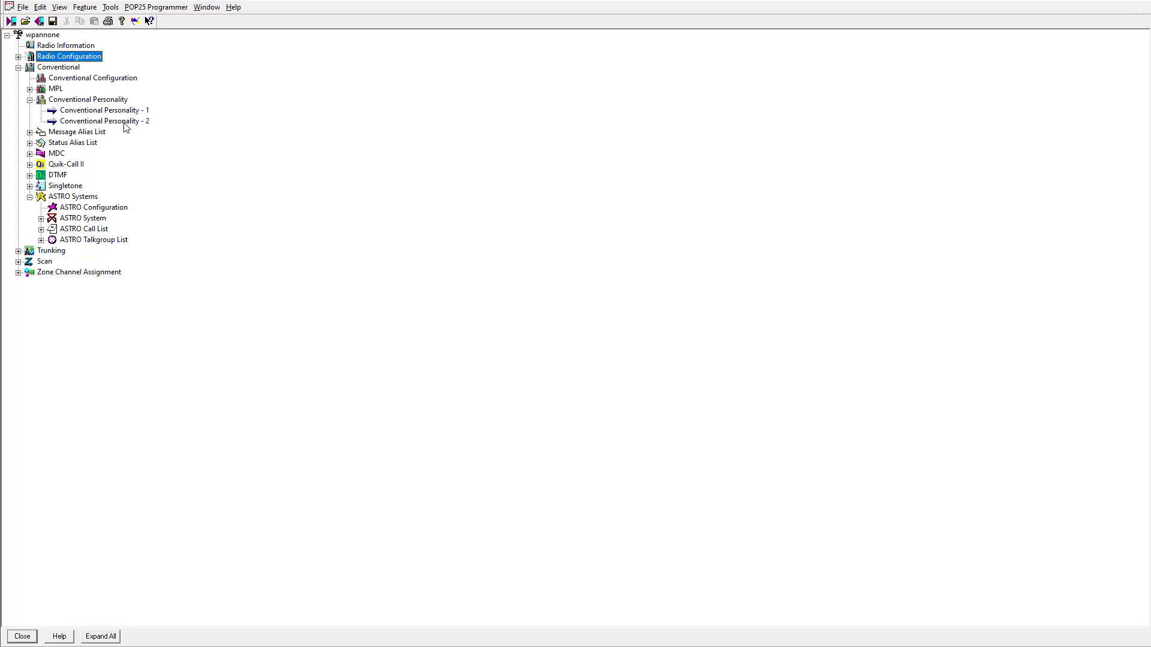
pyautogui.doubleClick(124, 122)
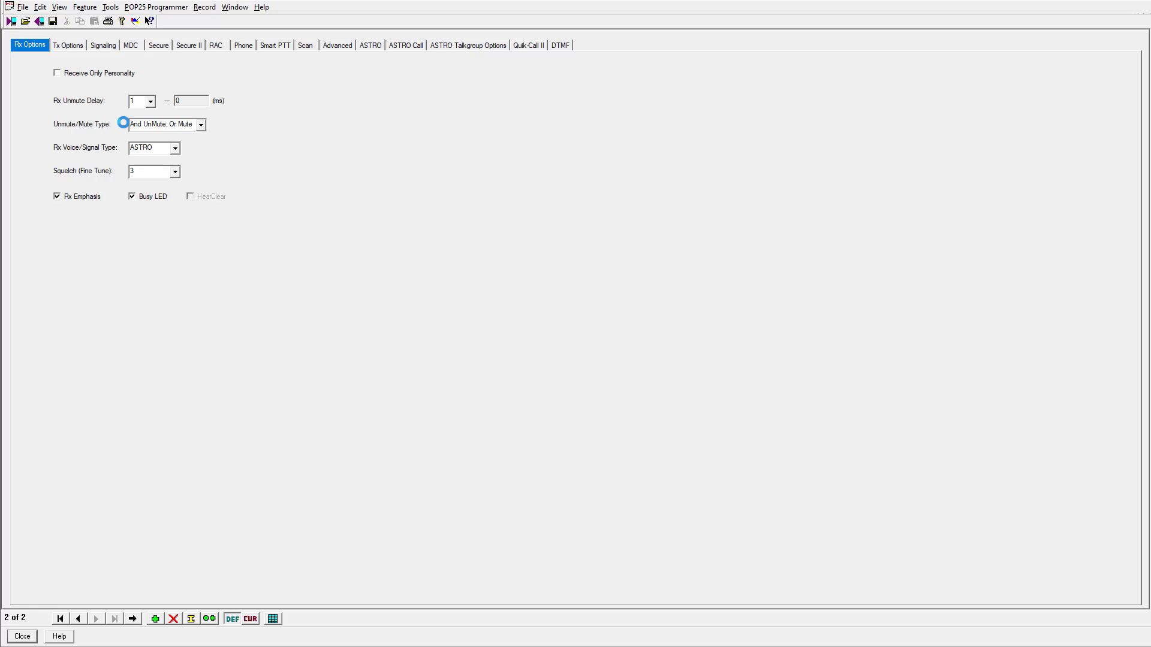
# Switch the receive signal type to Non-ASTRO and then back to ASTRO
pyautogui.click(145, 149)
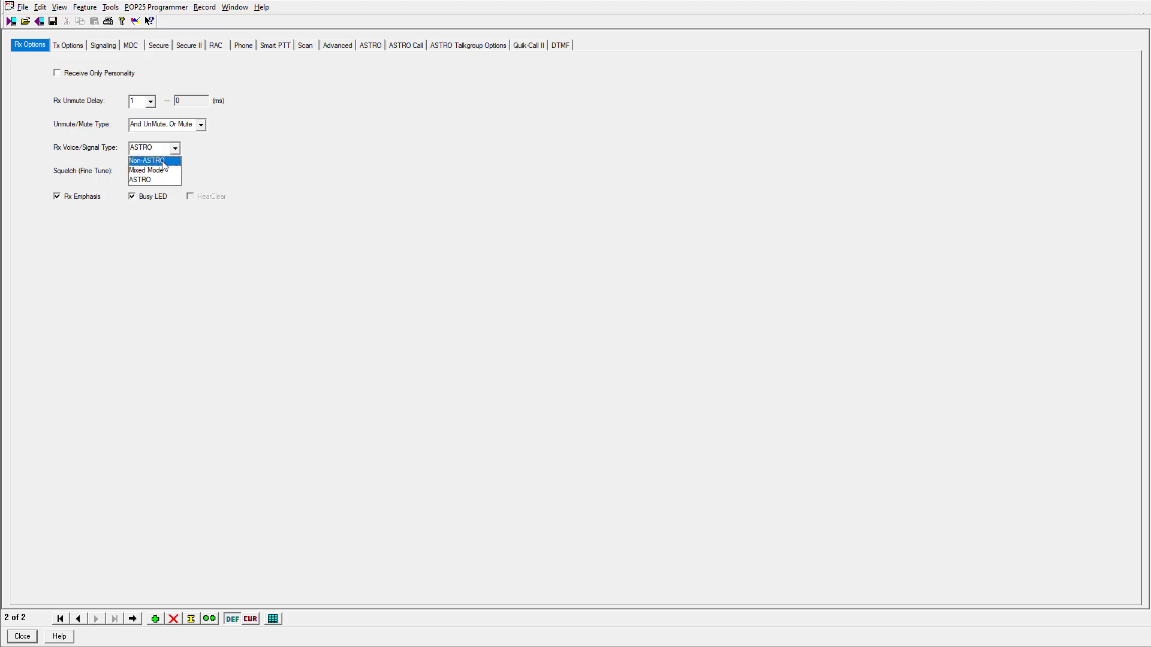
pyautogui.click(156, 161)
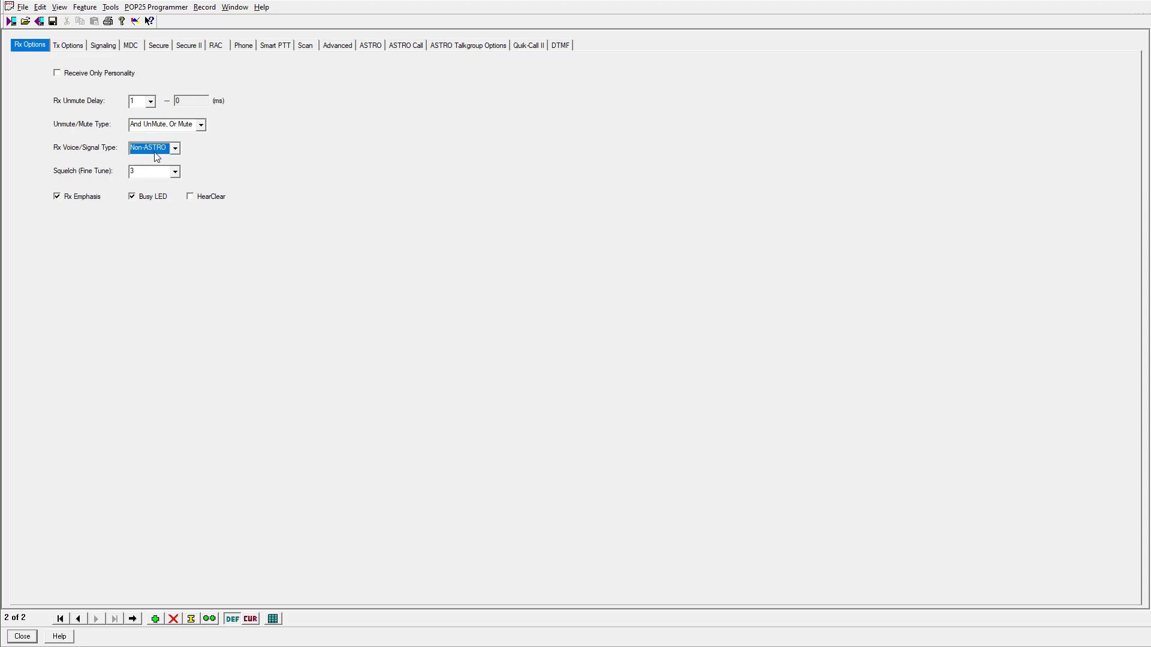
pyautogui.click(152, 151)
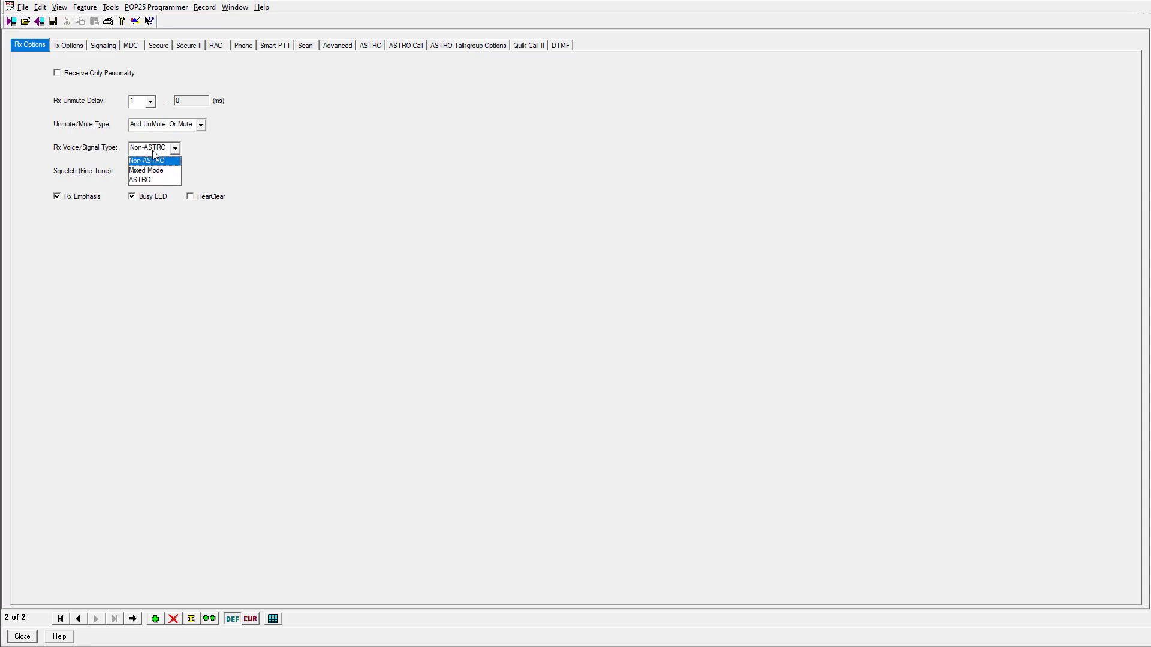
pyautogui.click(160, 180)
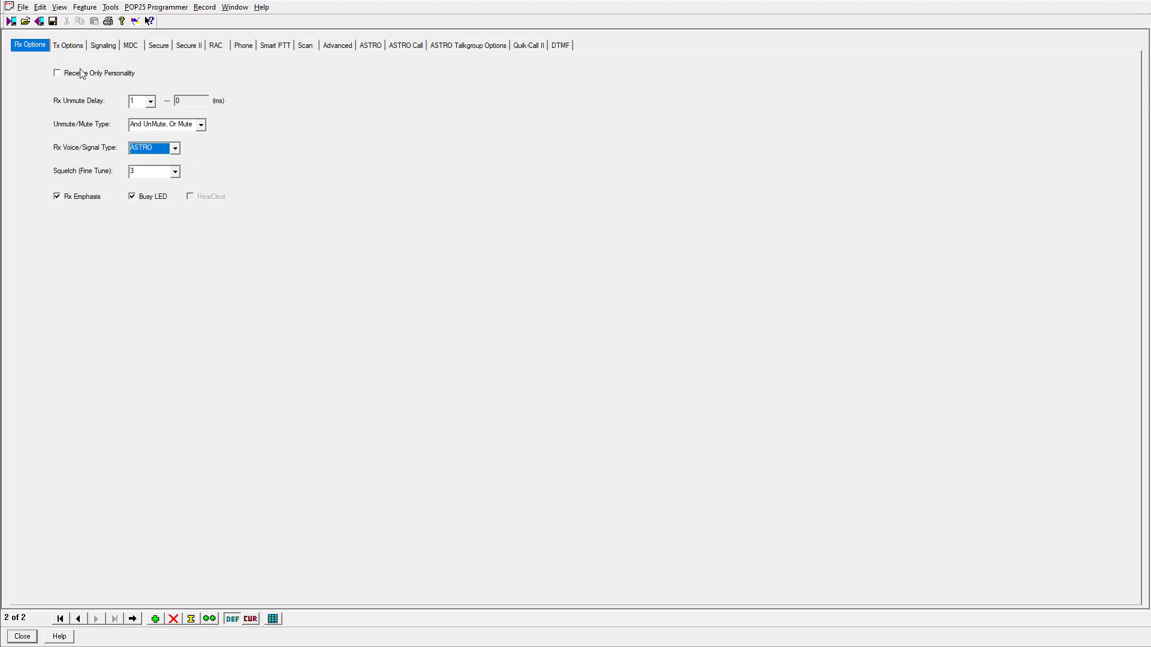
# Review the Transmit, Secure and Secure II settings, then close the personality
pyautogui.click(69, 46)
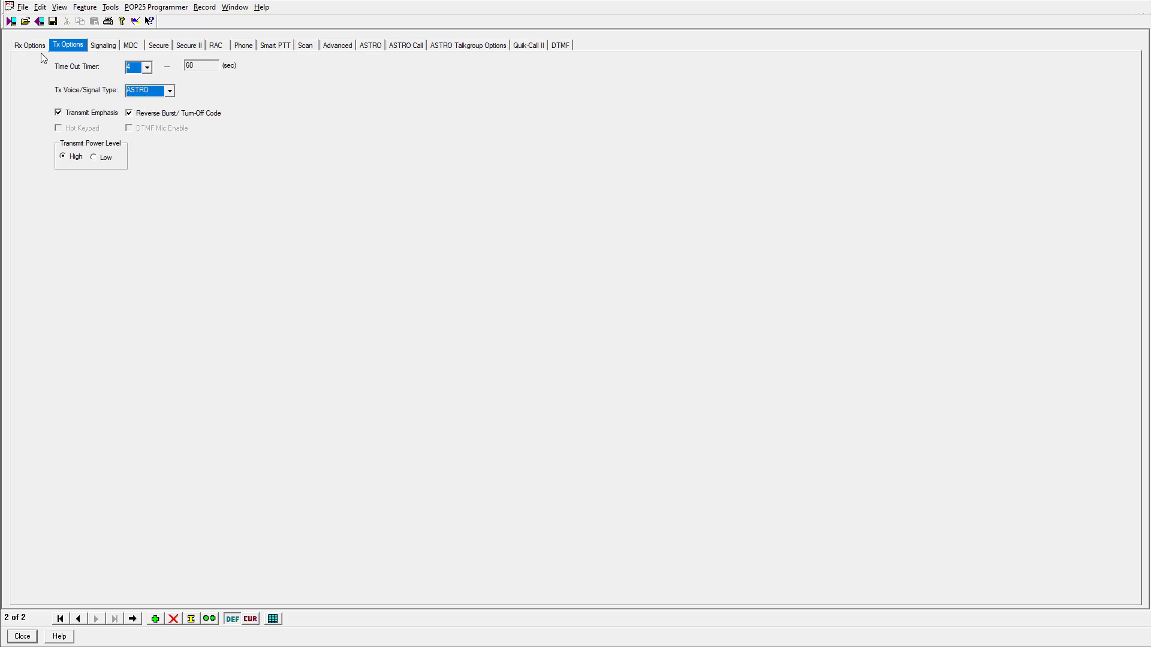
pyautogui.click(157, 48)
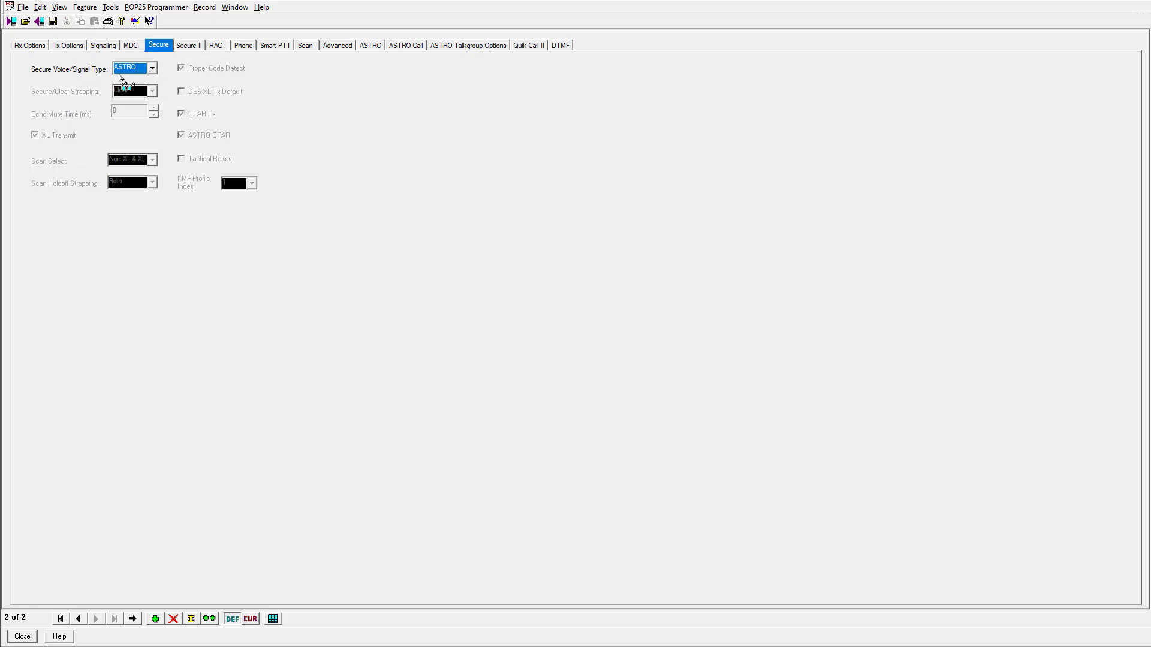
pyautogui.click(187, 46)
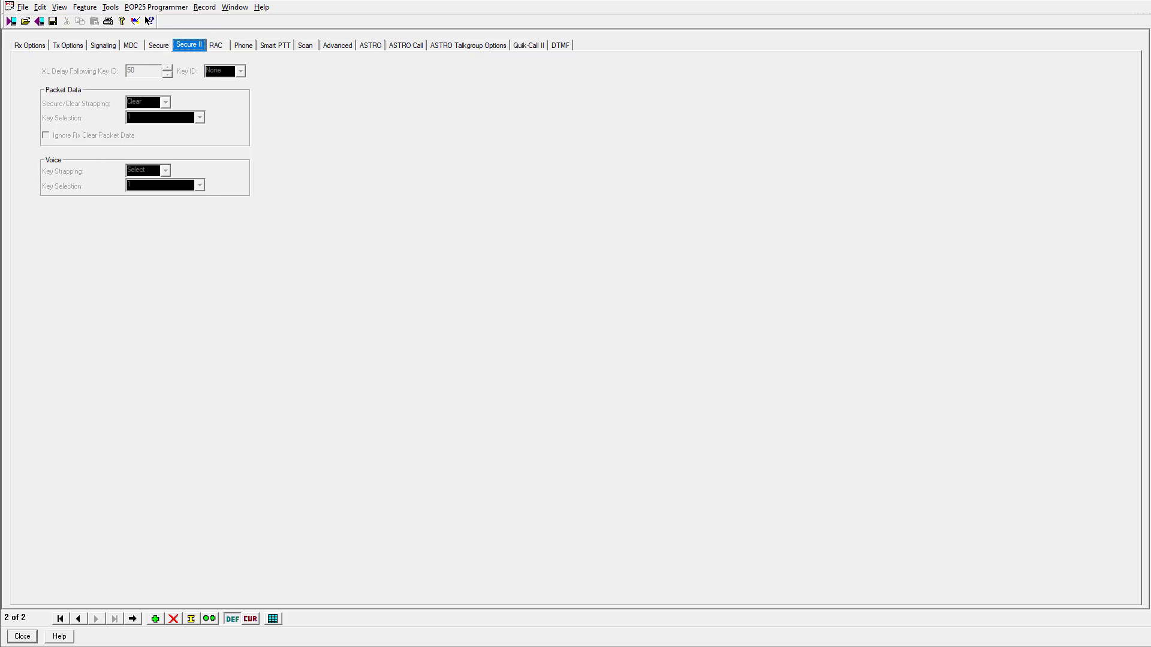
pyautogui.click(22, 637)
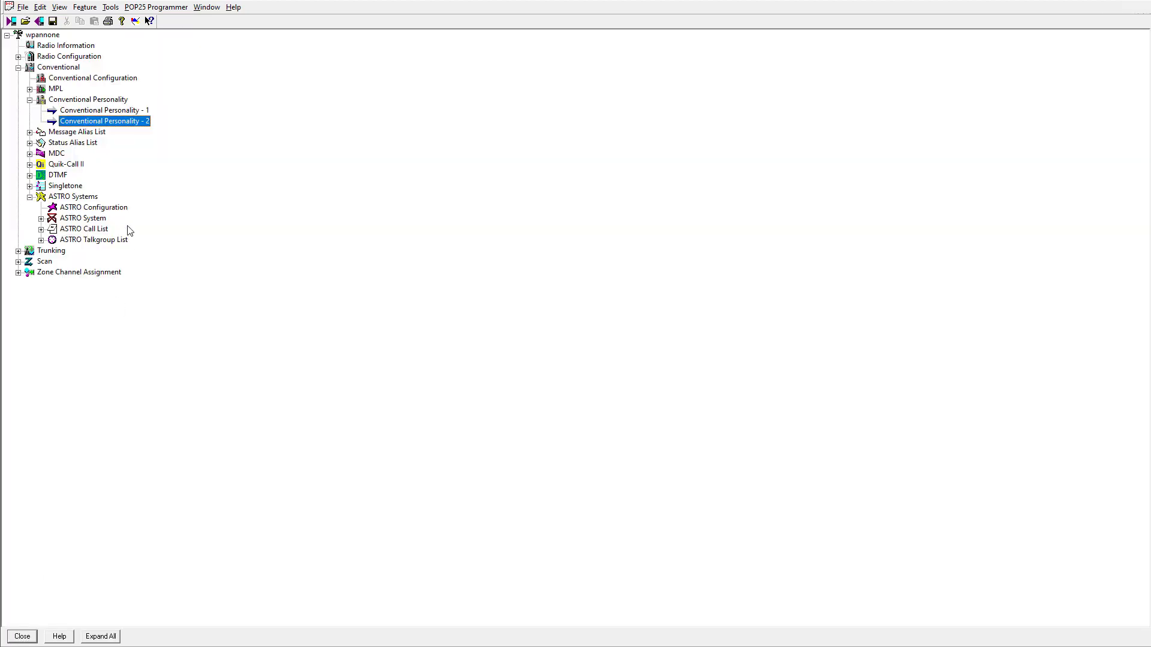
# Open Zone Channel Assignment 2's Channels grid, scroll across the DIGITAL 1 columns, then close it
pyautogui.click(19, 273)
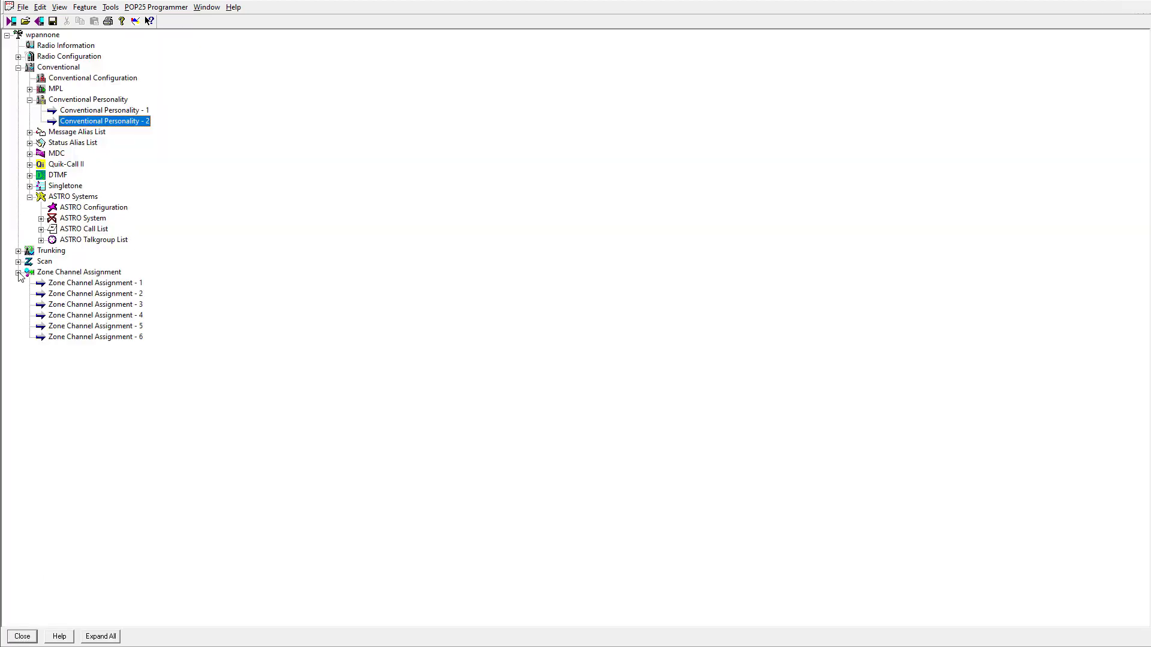
pyautogui.doubleClick(86, 293)
pyautogui.click(50, 47)
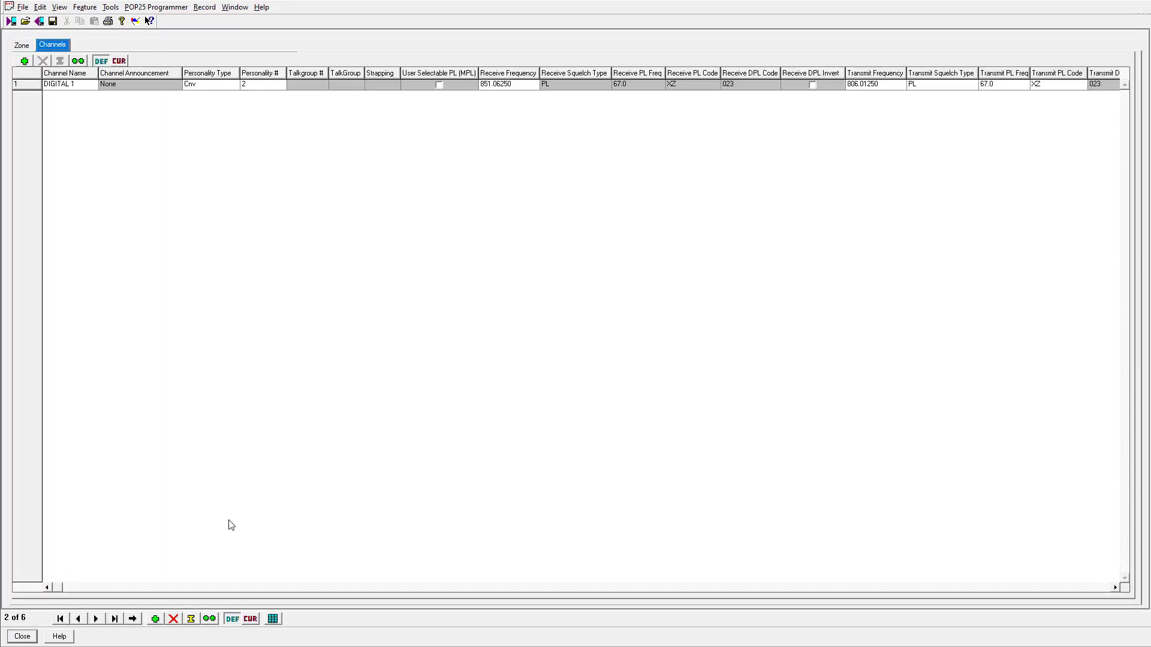
pyautogui.click(676, 590)
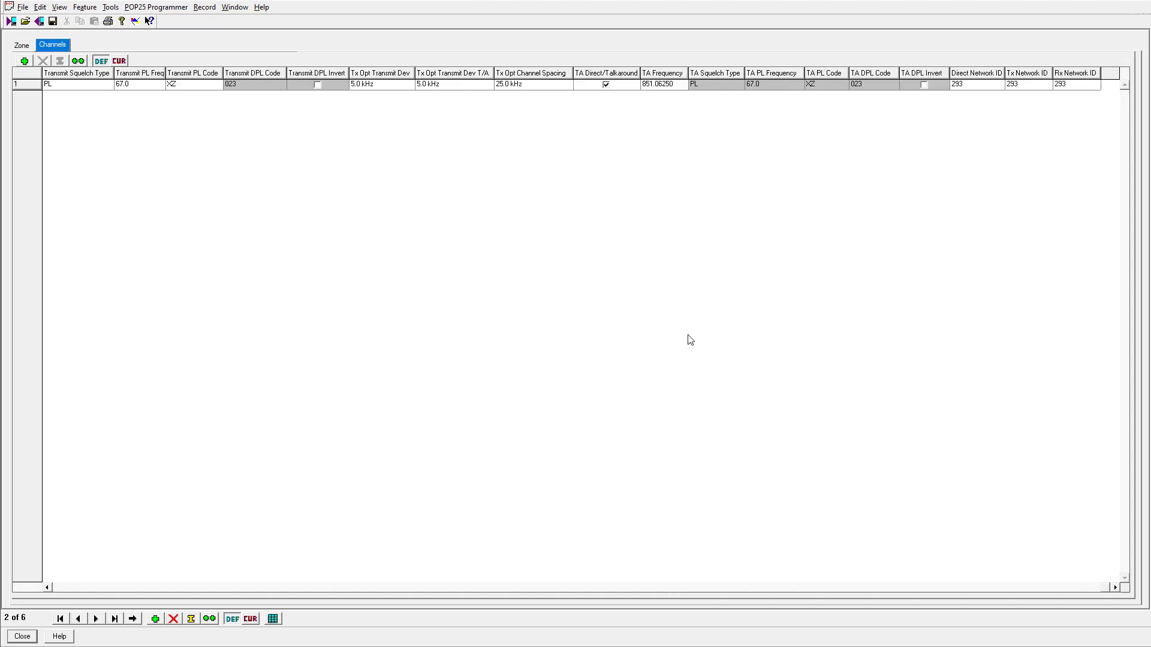
pyautogui.click(154, 587)
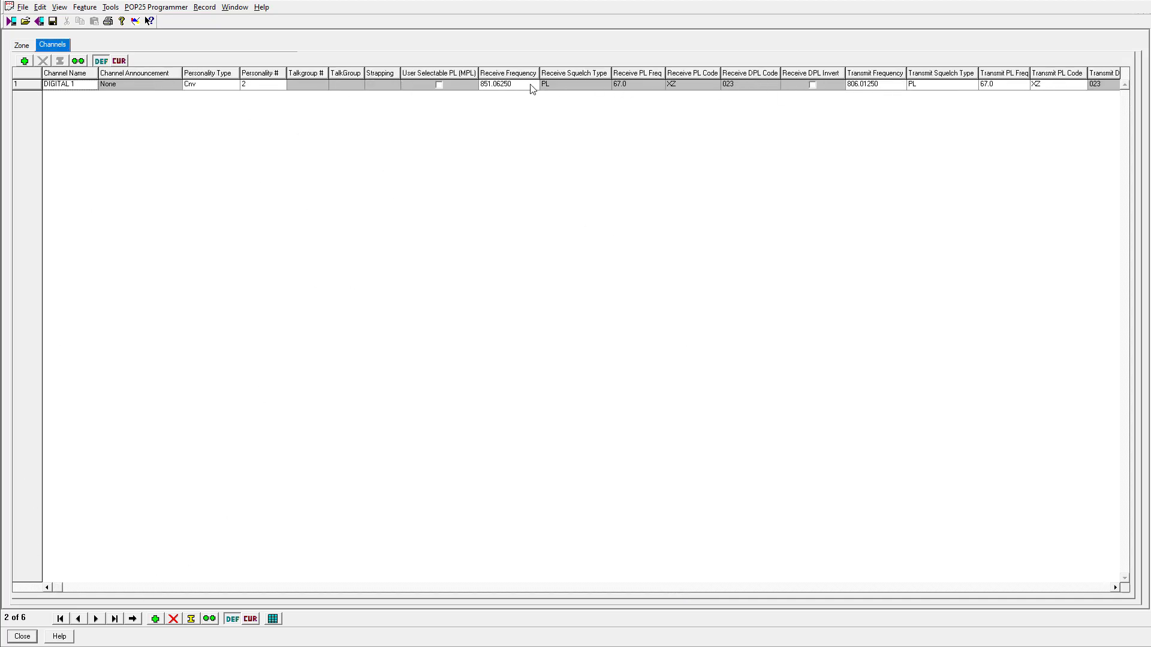
pyautogui.click(1090, 588)
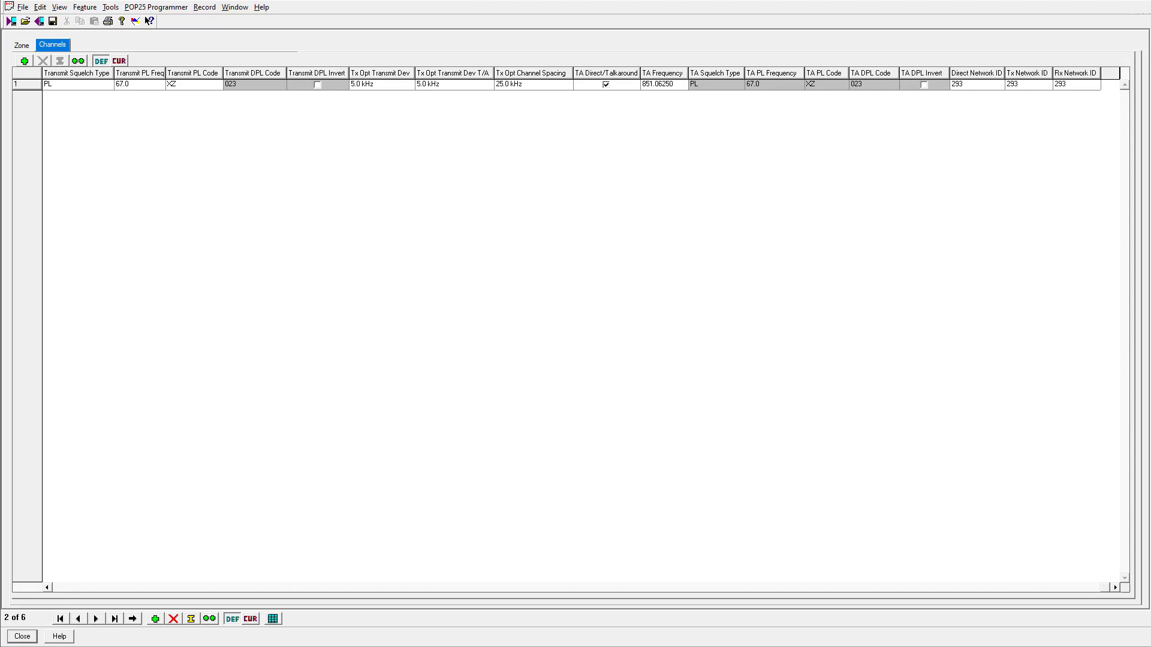
pyautogui.press('Home')
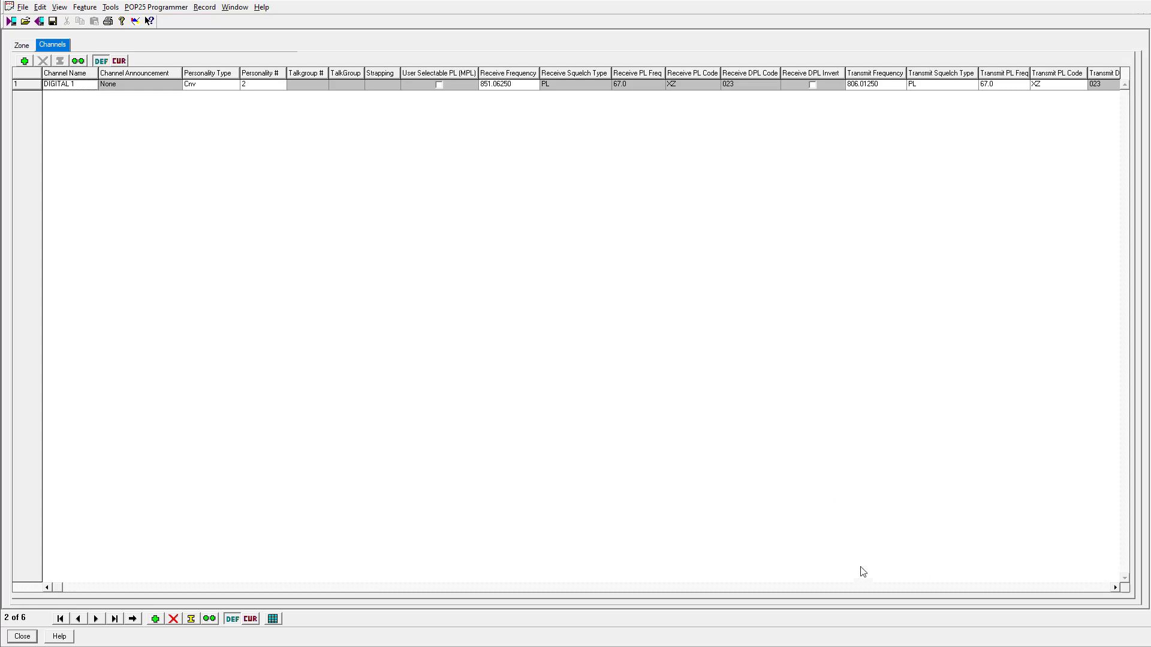
pyautogui.click(33, 637)
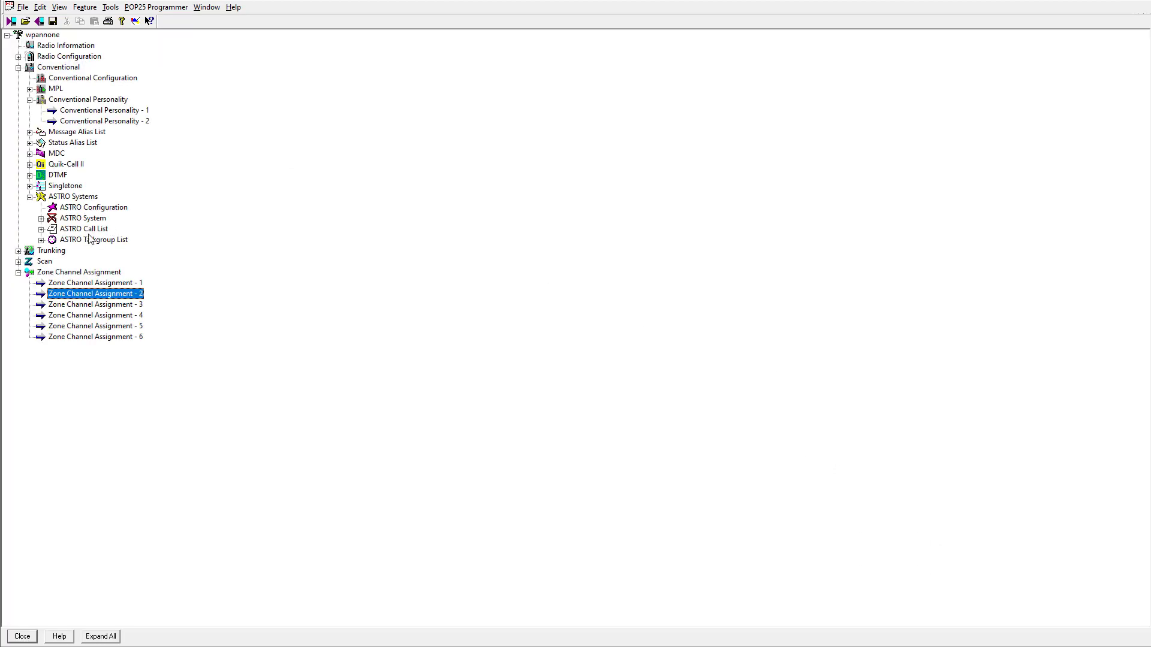
pyautogui.click(110, 125)
pyautogui.doubleClick(110, 125)
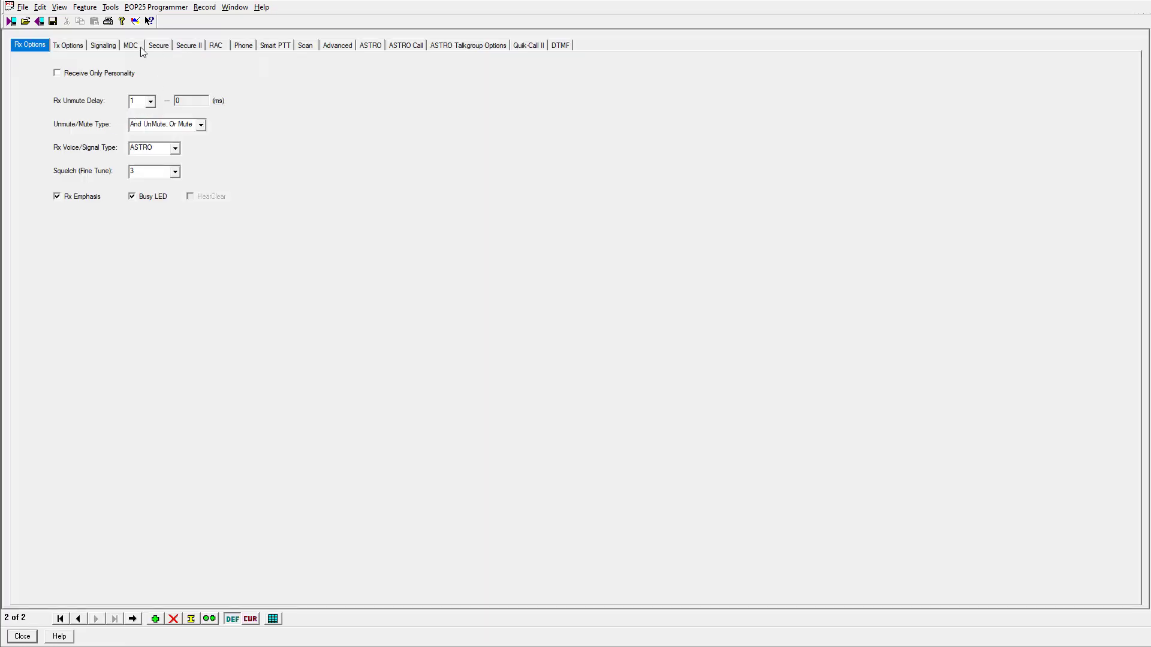
pyautogui.click(161, 48)
pyautogui.click(187, 46)
pyautogui.click(167, 49)
pyautogui.click(190, 47)
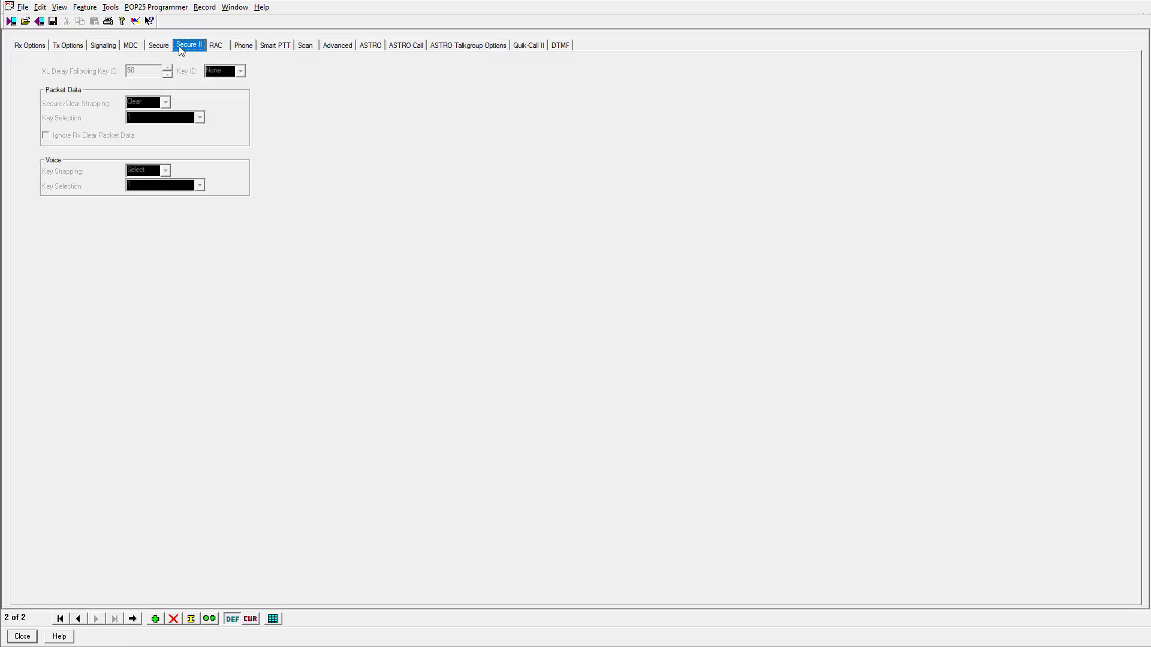
pyautogui.click(34, 48)
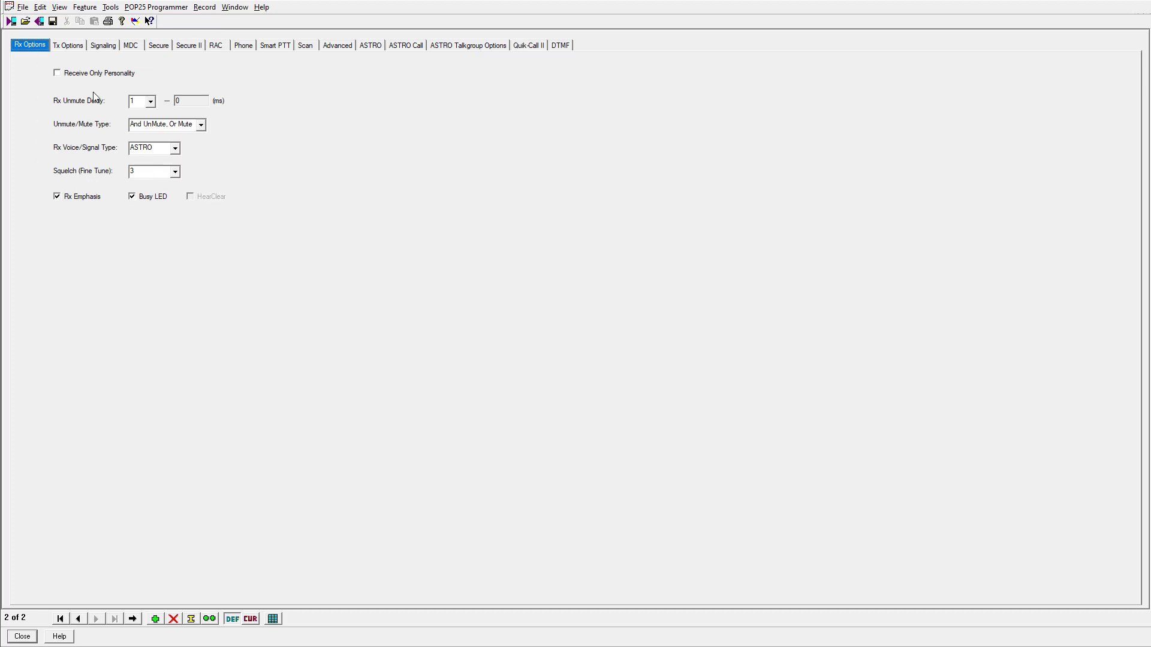
pyautogui.click(161, 46)
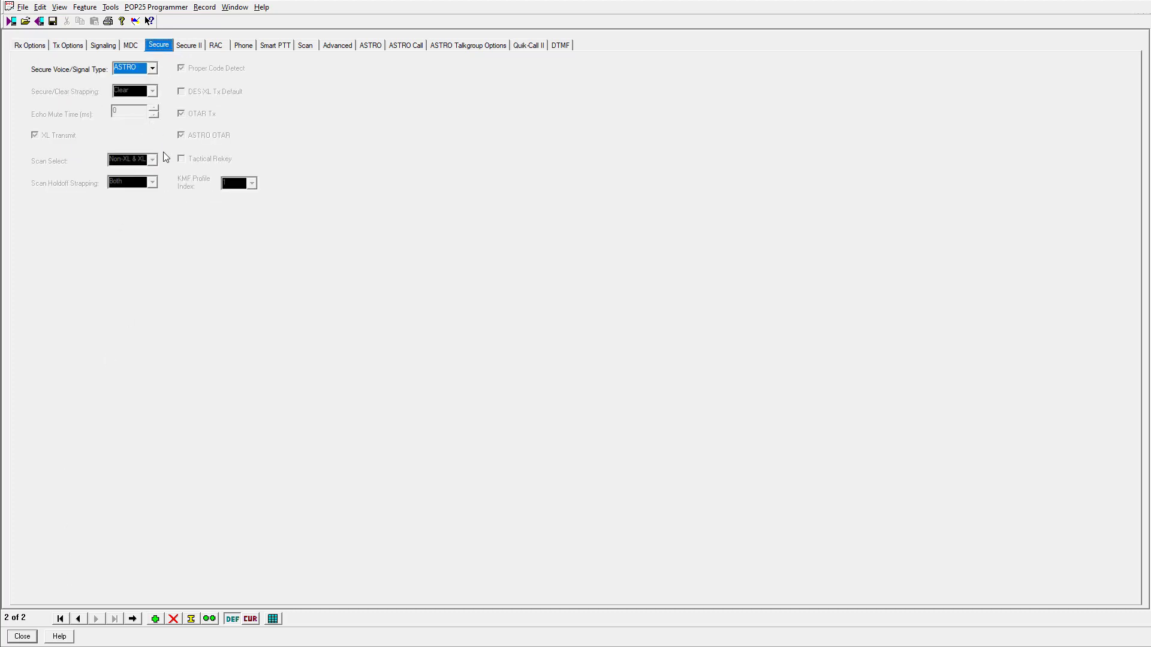
pyautogui.click(194, 48)
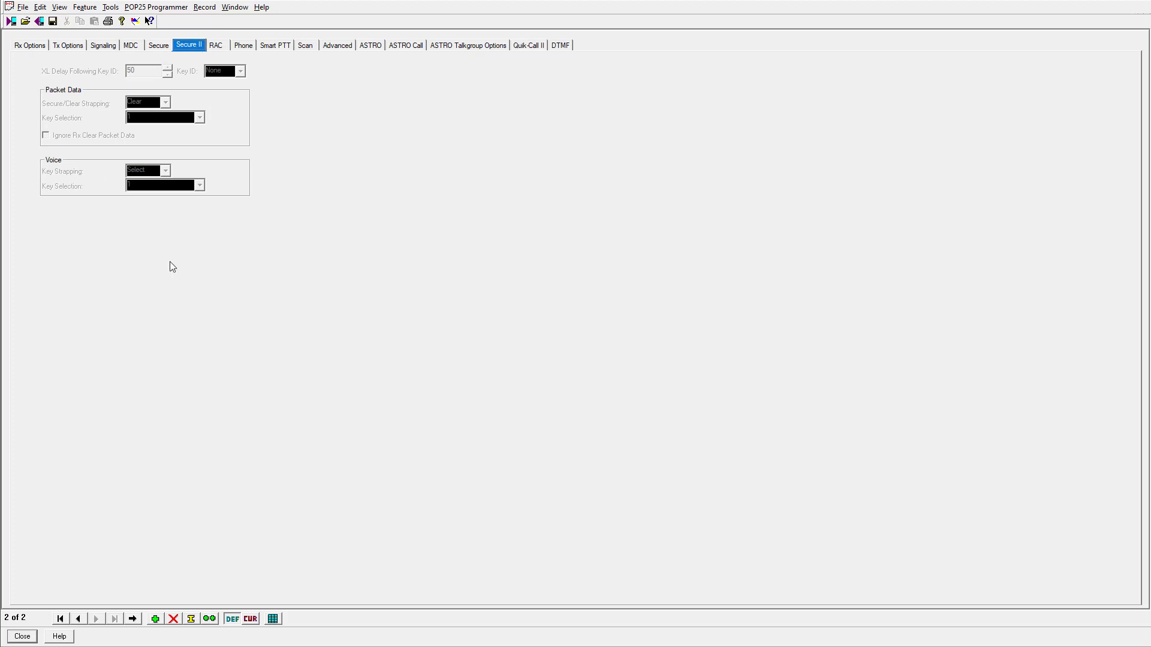
pyautogui.click(15, 637)
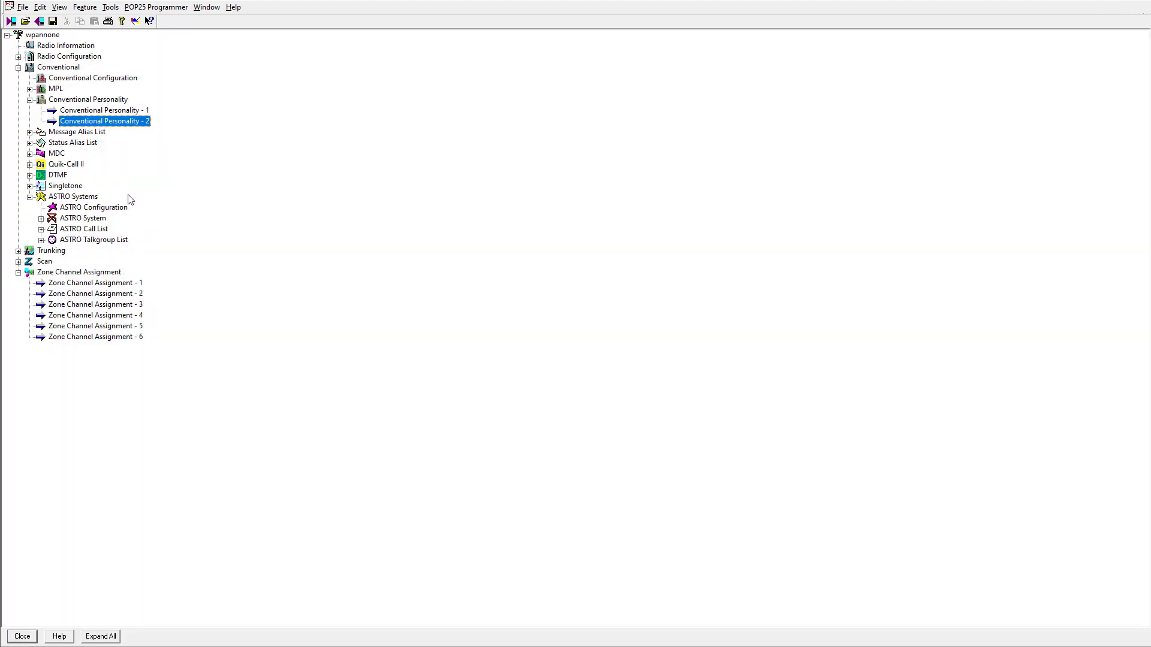
# Open Trunking Personality 1's talkgroup list and select row 6, Secure-strapped talkgroup 115
pyautogui.click(18, 252)
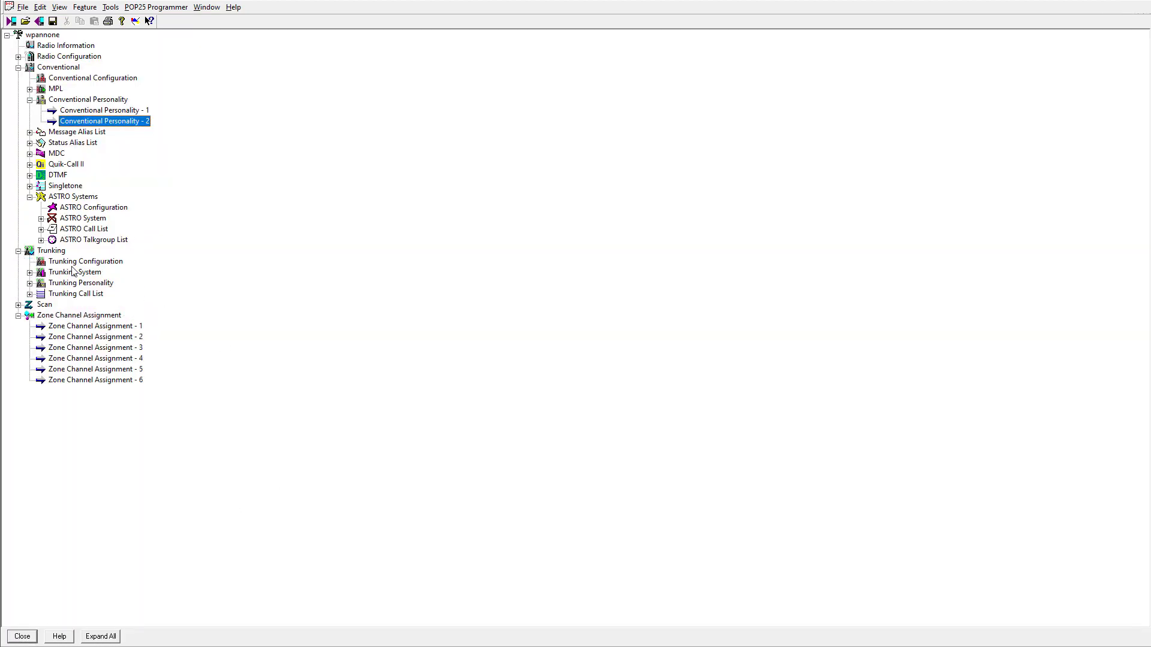
pyautogui.click(30, 284)
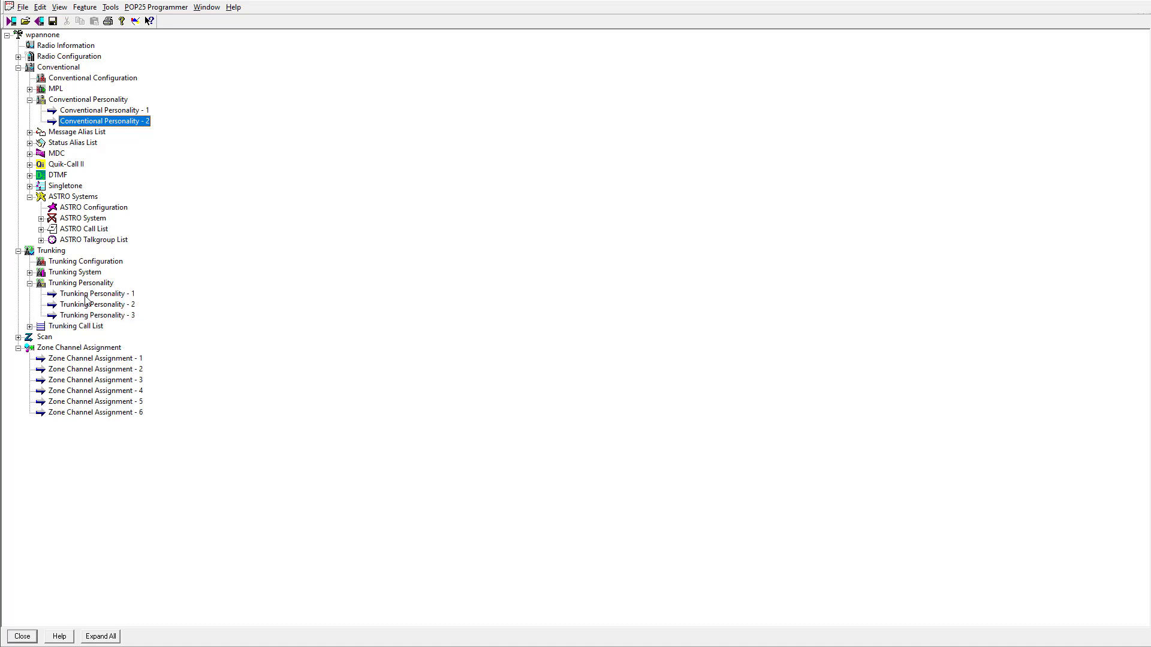
pyautogui.doubleClick(114, 295)
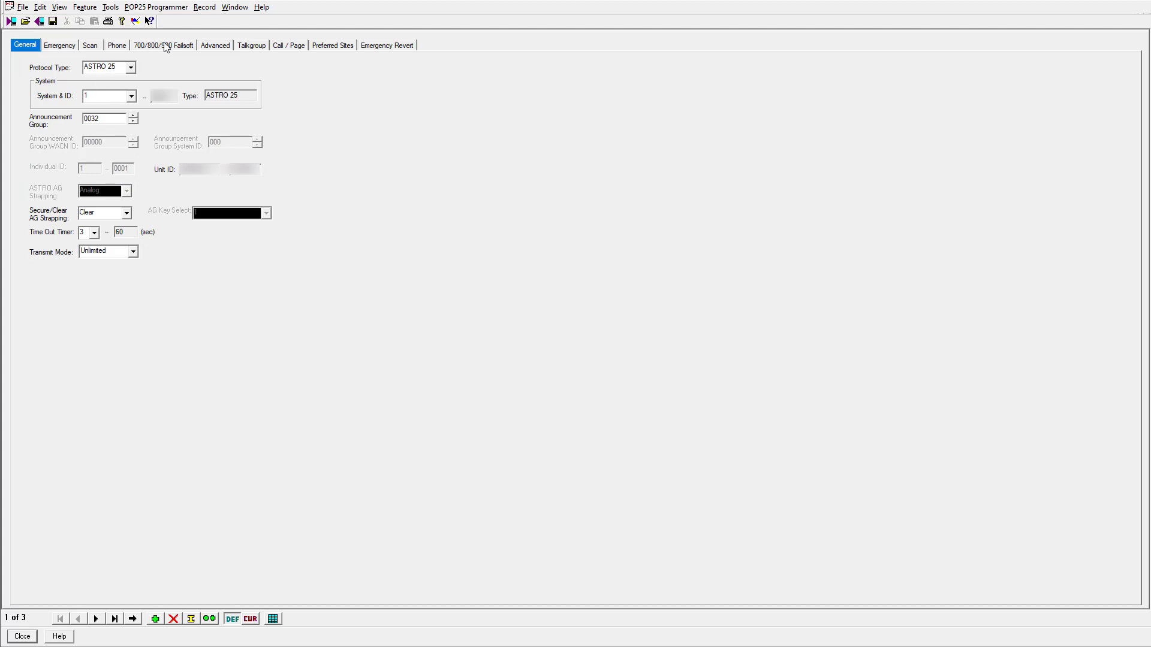
pyautogui.click(243, 49)
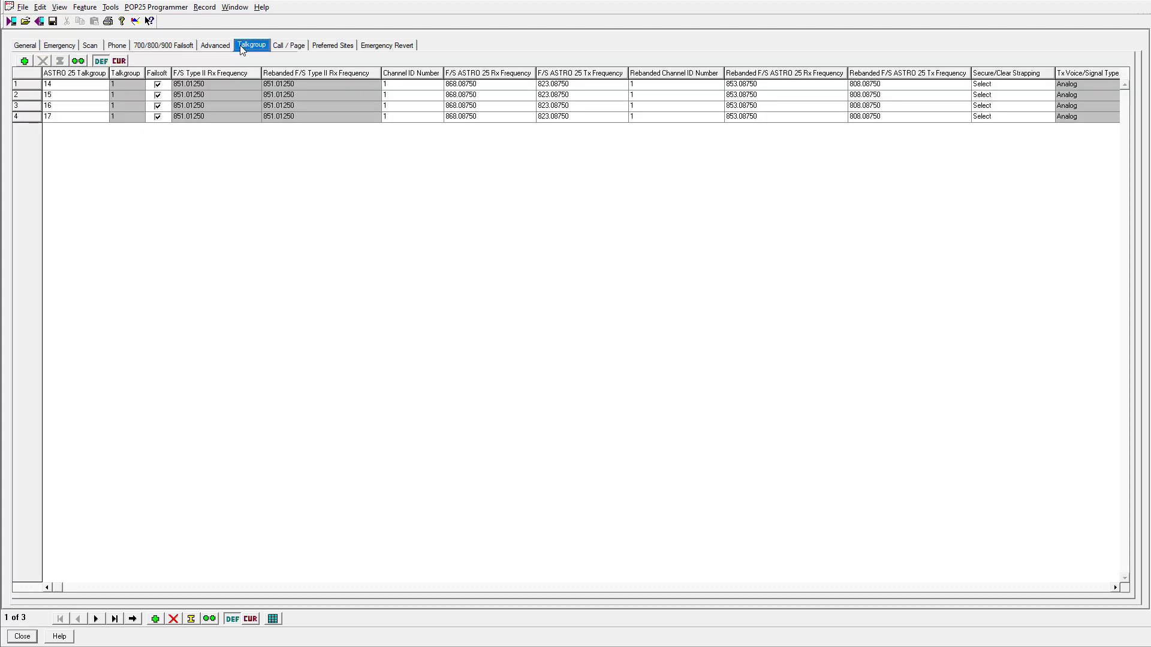
pyautogui.click(96, 619)
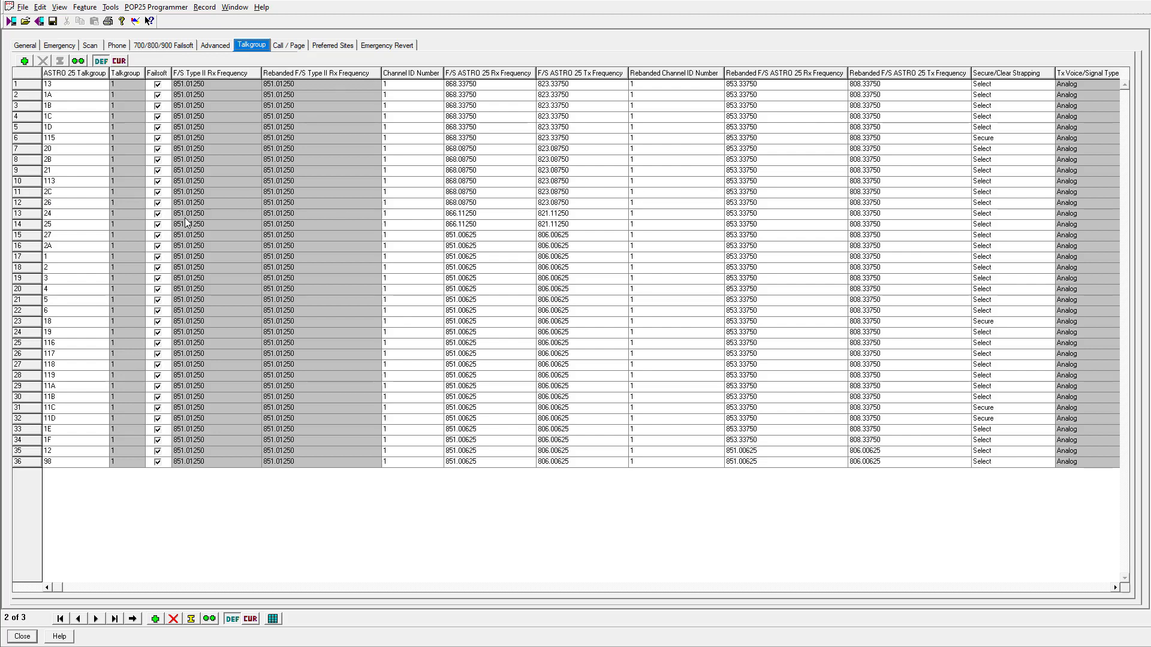
pyautogui.click(27, 139)
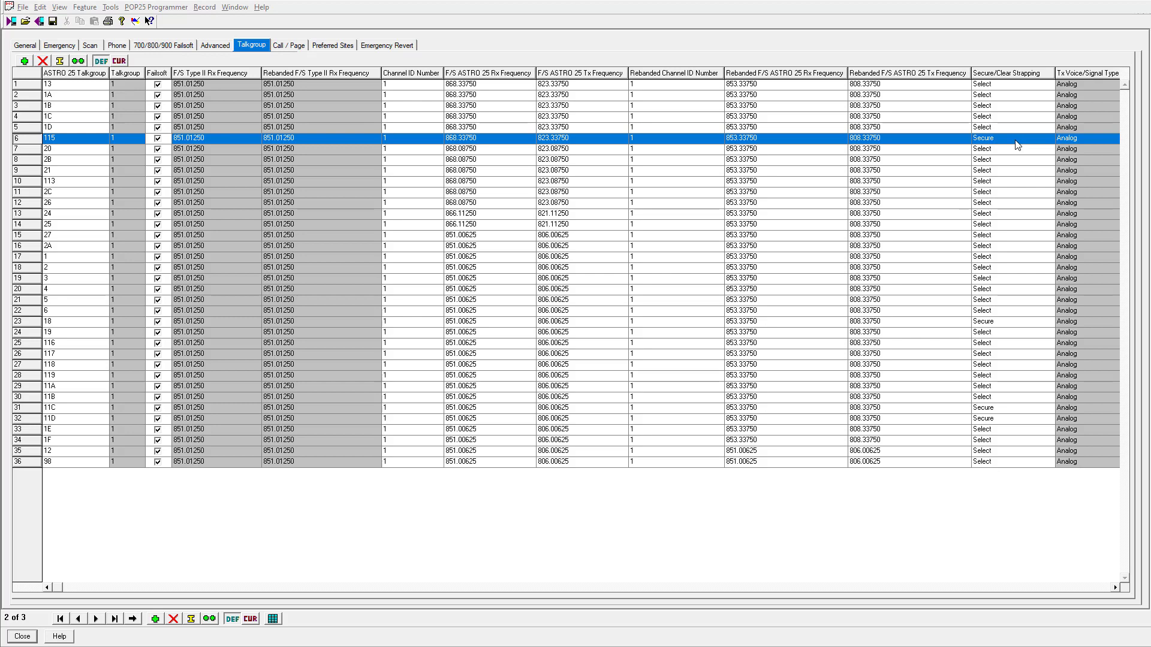
# Review zone A's channels in Zone Channel Assignment 1, including PUB SAFTY on talkgroup 115, then close it
pyautogui.click(22, 636)
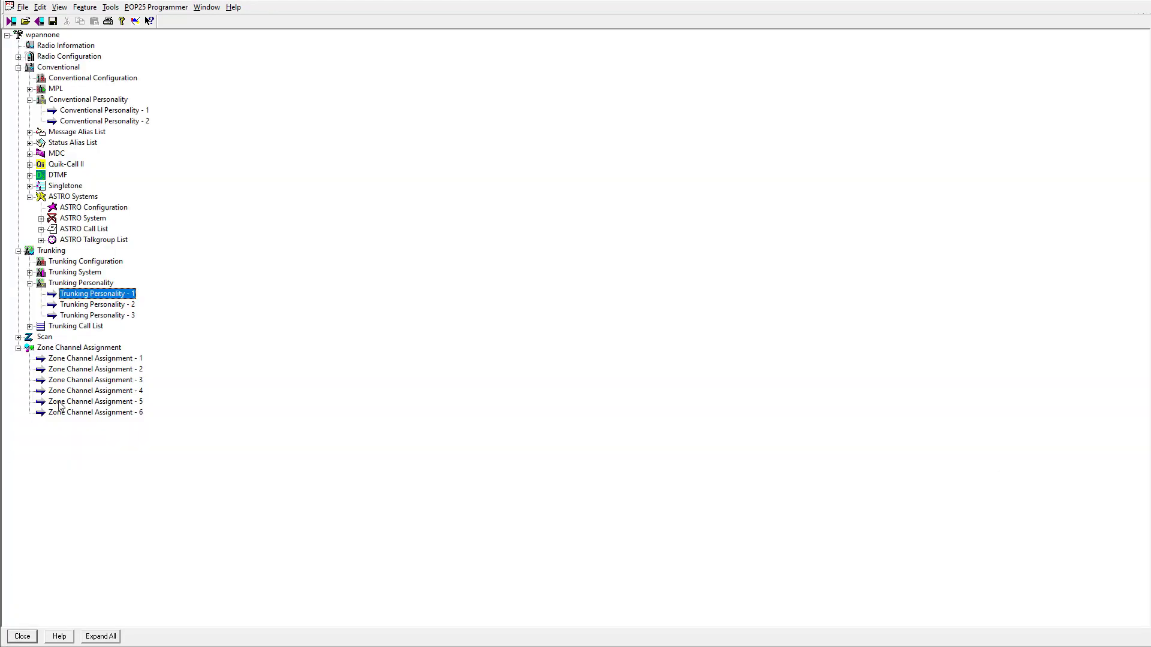
pyautogui.doubleClick(96, 359)
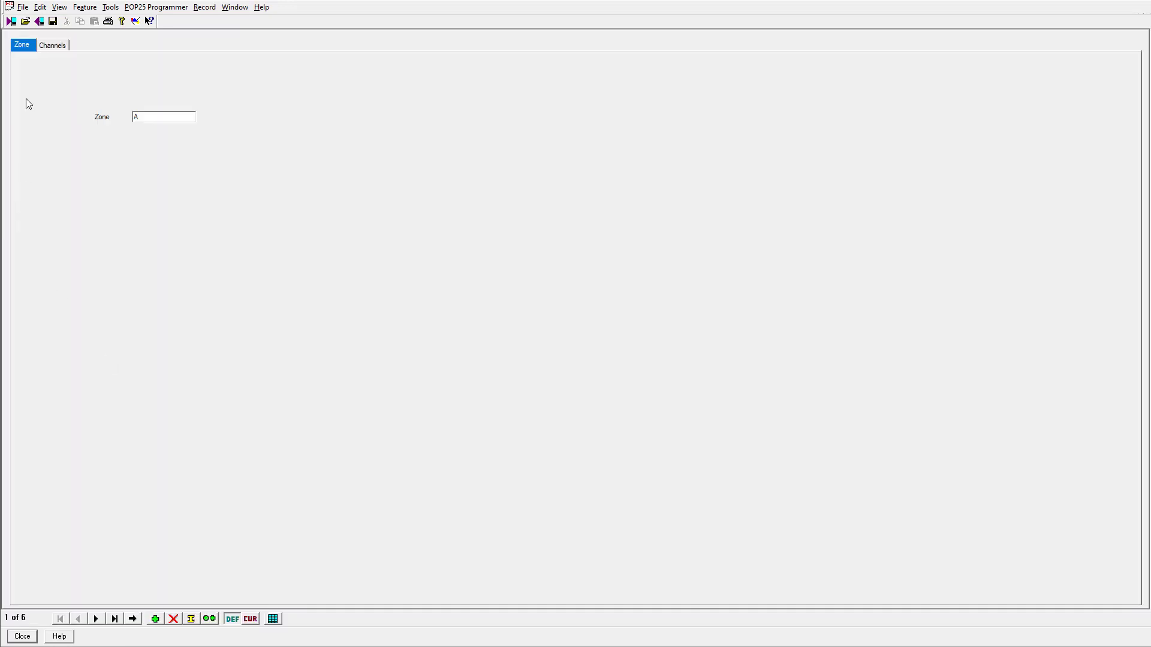
pyautogui.click(54, 45)
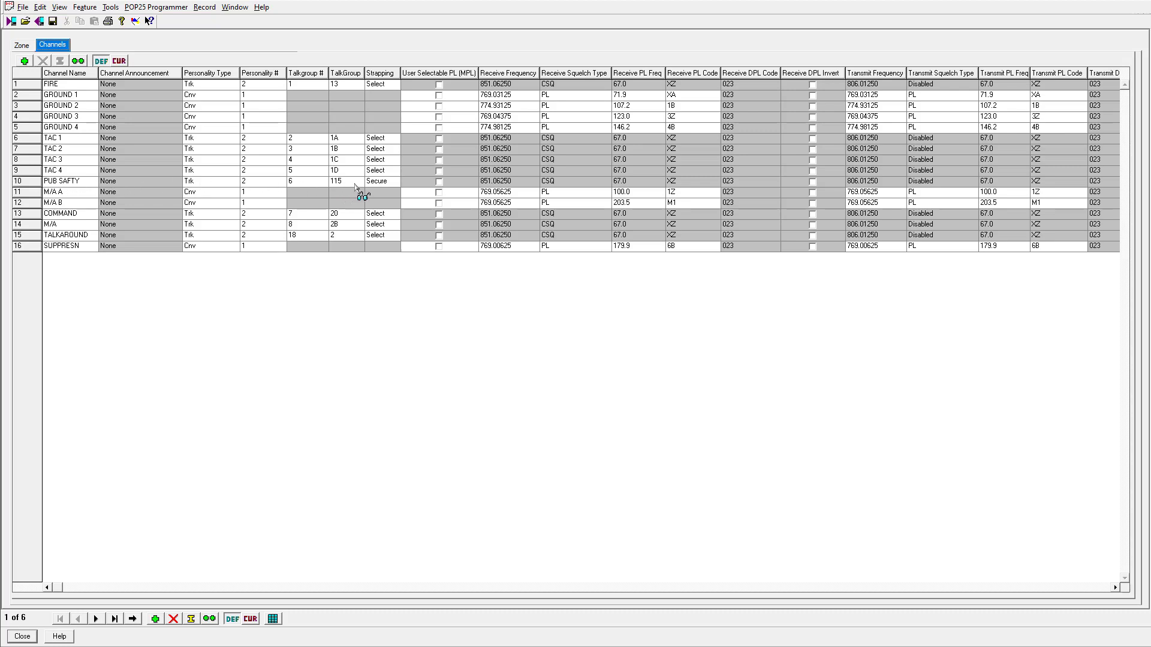
pyautogui.click(22, 637)
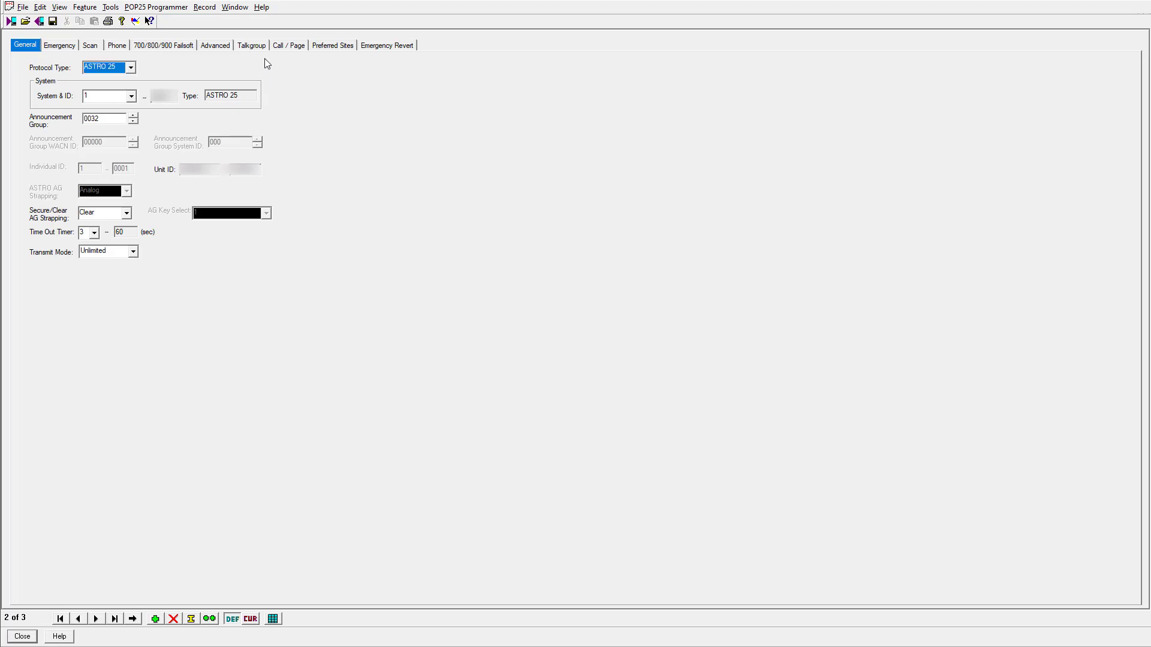
# In Trunking Personality 2's talkgroups, leave row 6 (talkgroup 115) Key Select at 1, then close
pyautogui.click(253, 48)
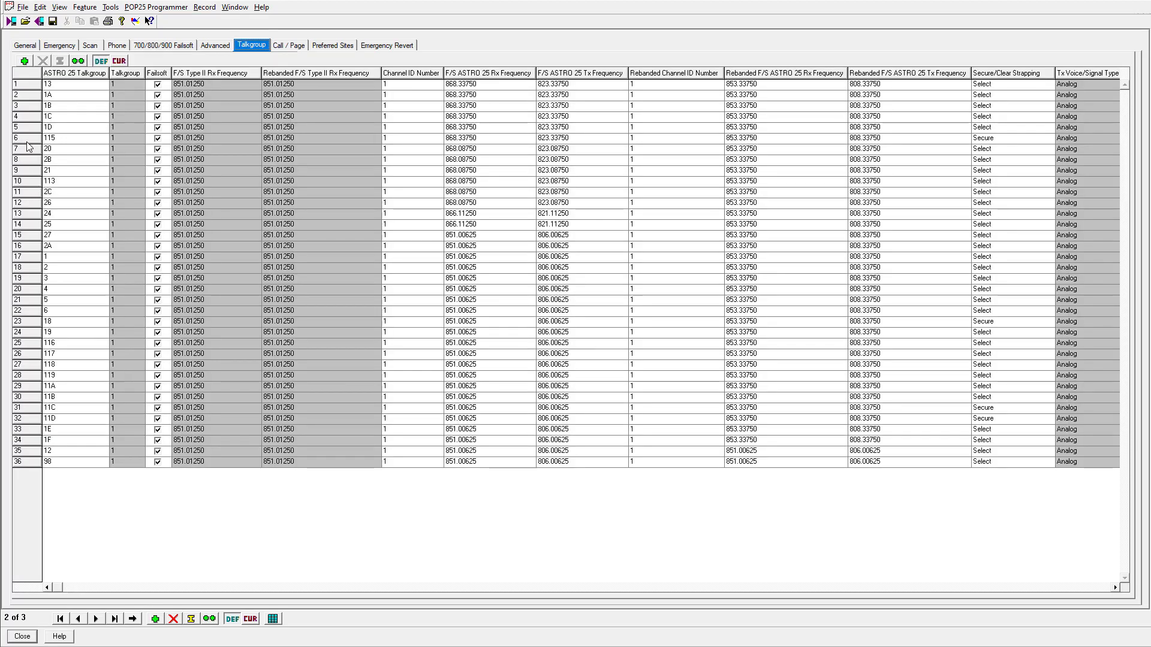
pyautogui.click(27, 140)
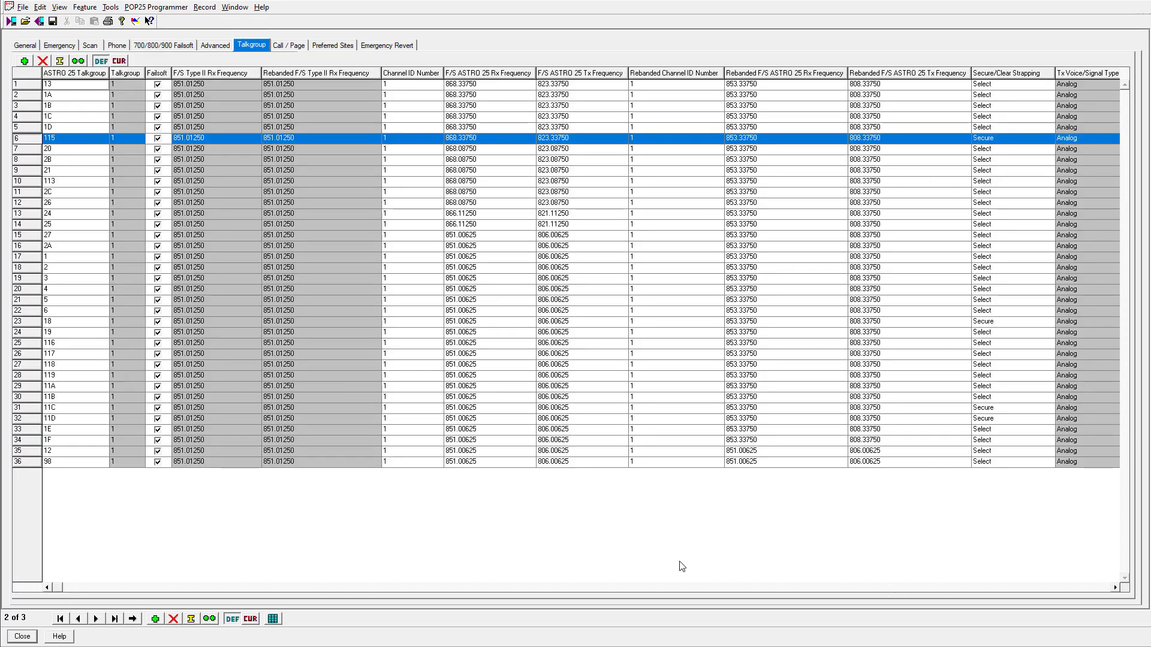
pyautogui.click(1091, 589)
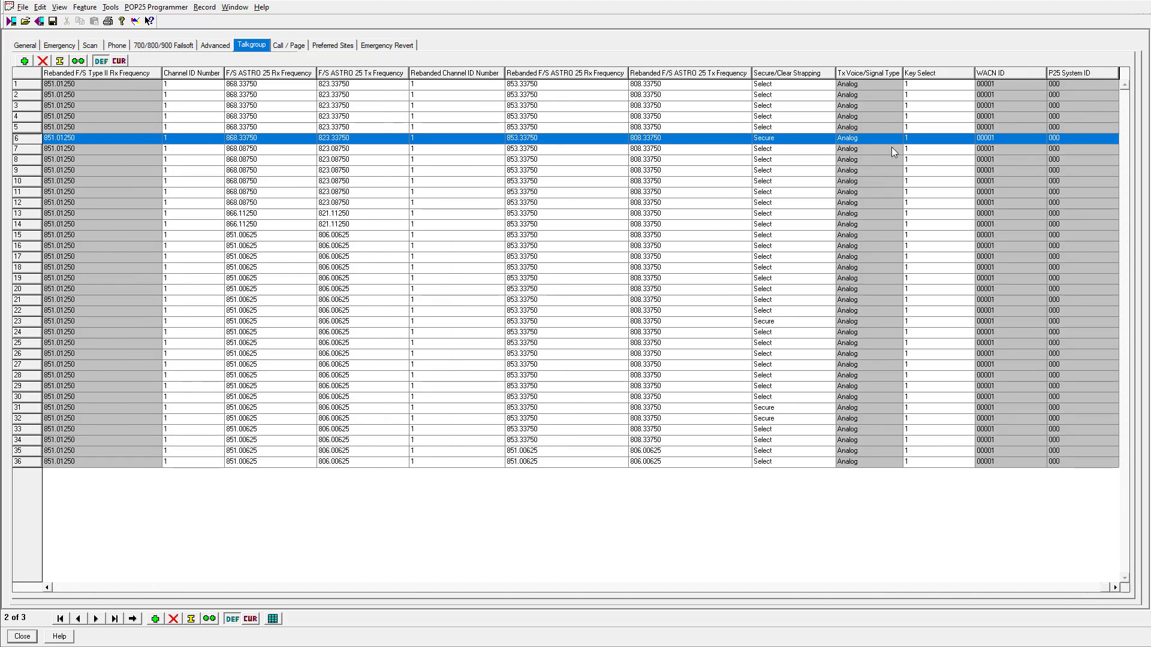
pyautogui.click(952, 139)
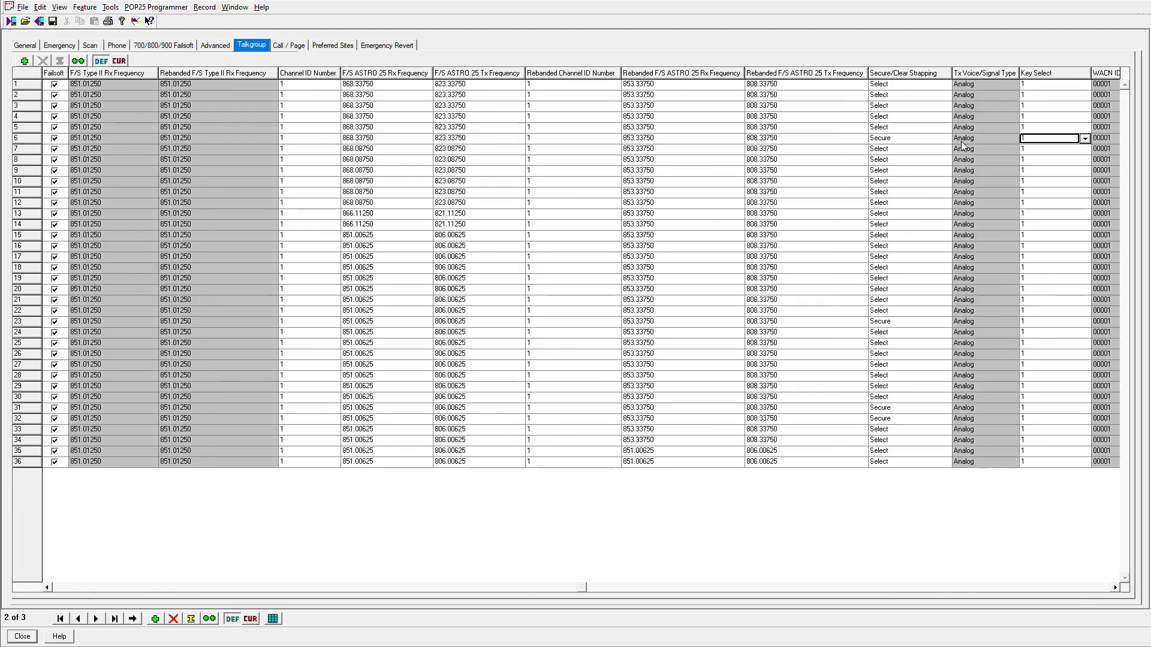
pyautogui.click(1085, 138)
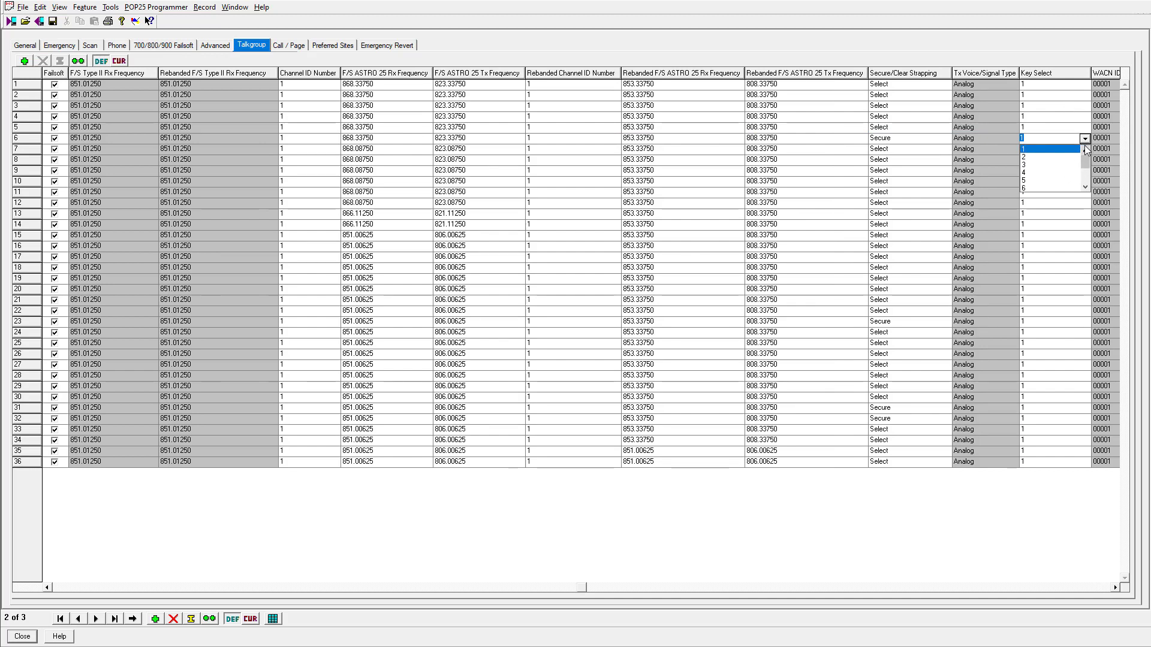
pyautogui.click(1066, 150)
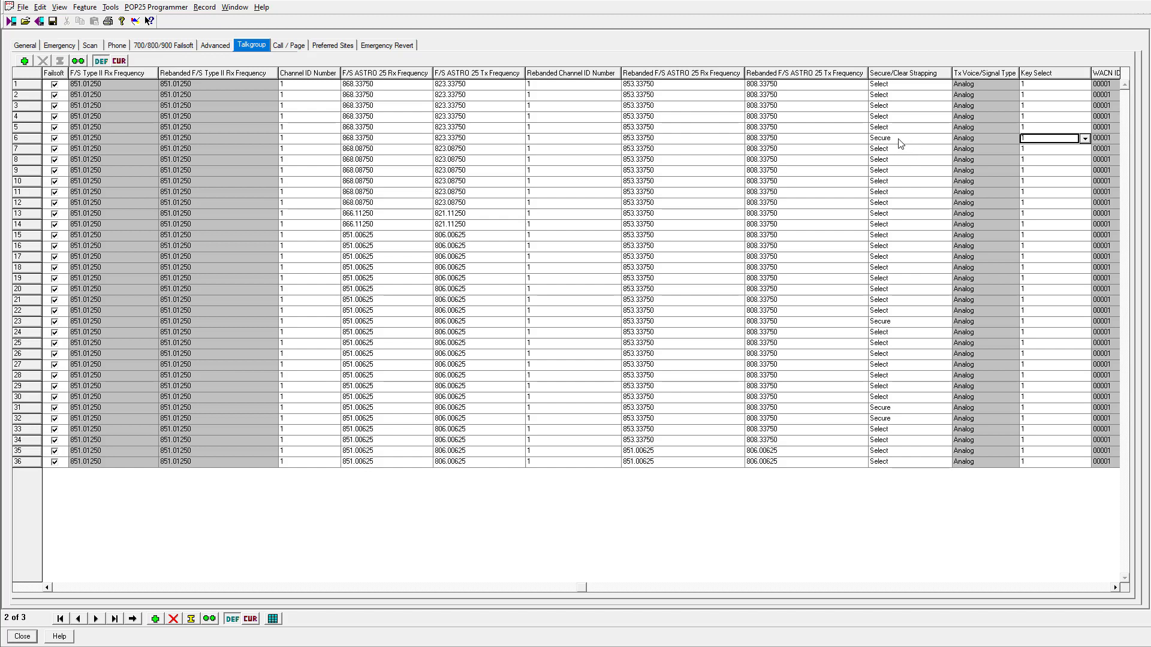
pyautogui.click(77, 591)
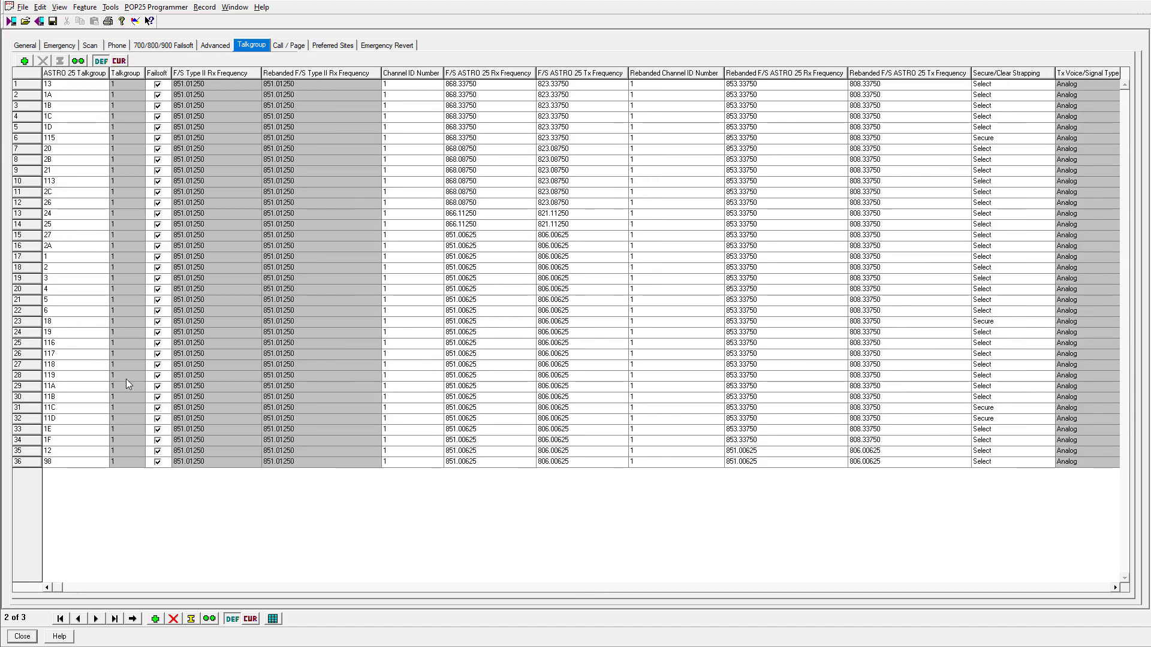
pyautogui.click(1086, 590)
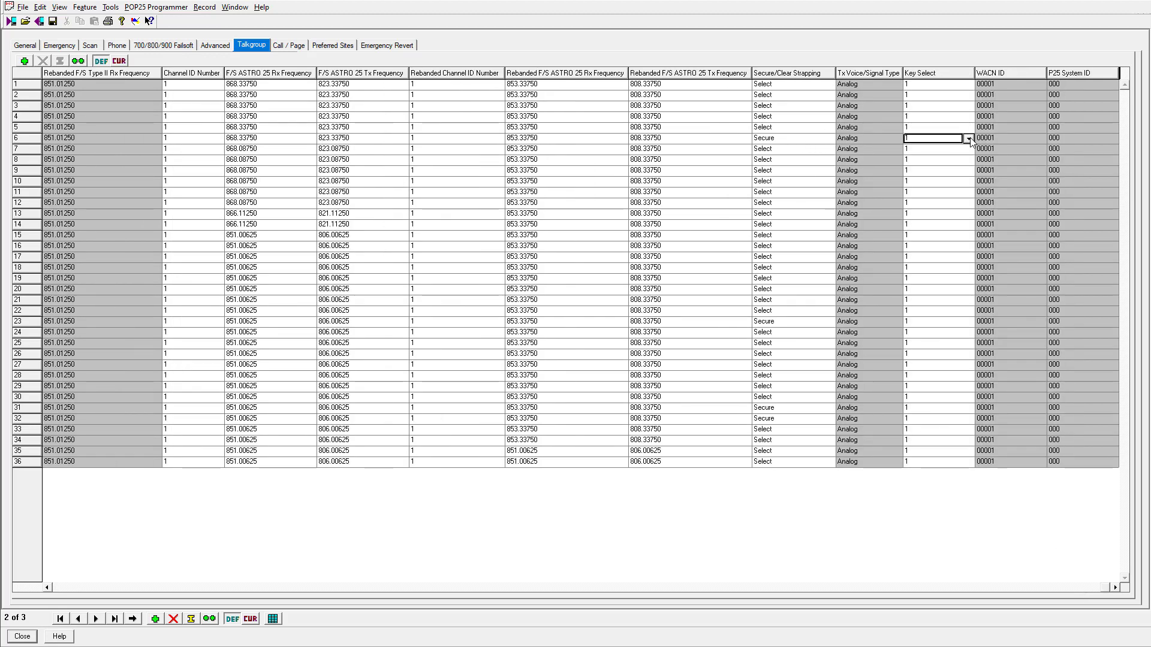
pyautogui.click(34, 634)
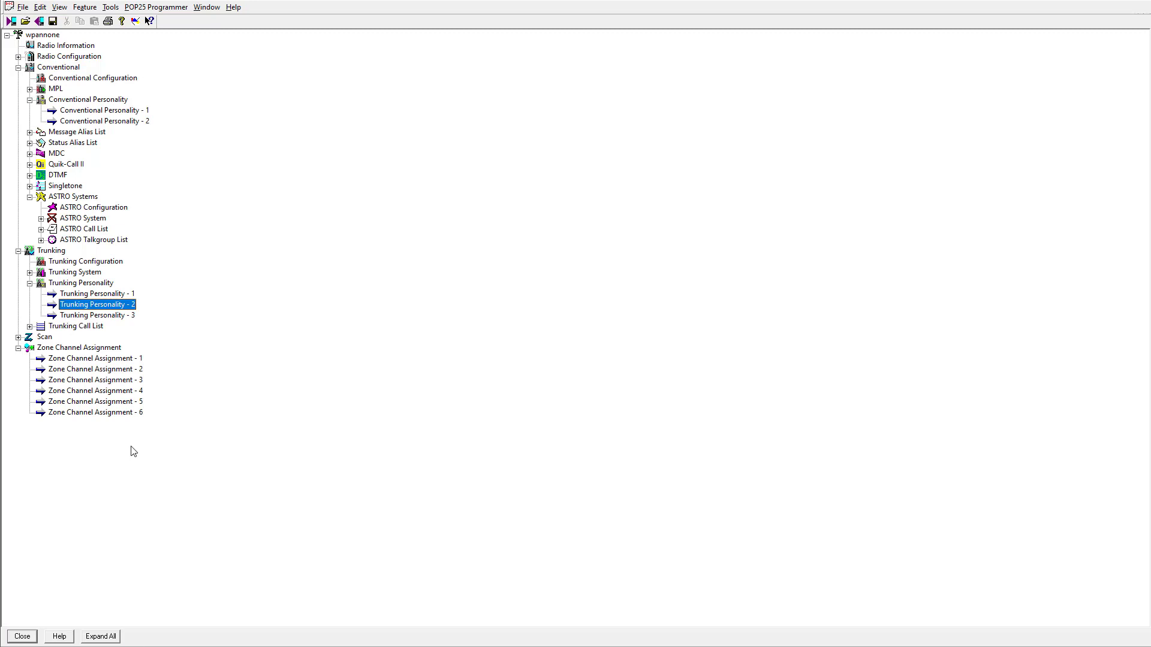
# Collapse Trunking and Zone Channel Assignment, then expand Radio Configuration and Secure to show Secure Multikey 1–8
pyautogui.click(18, 251)
pyautogui.click(18, 273)
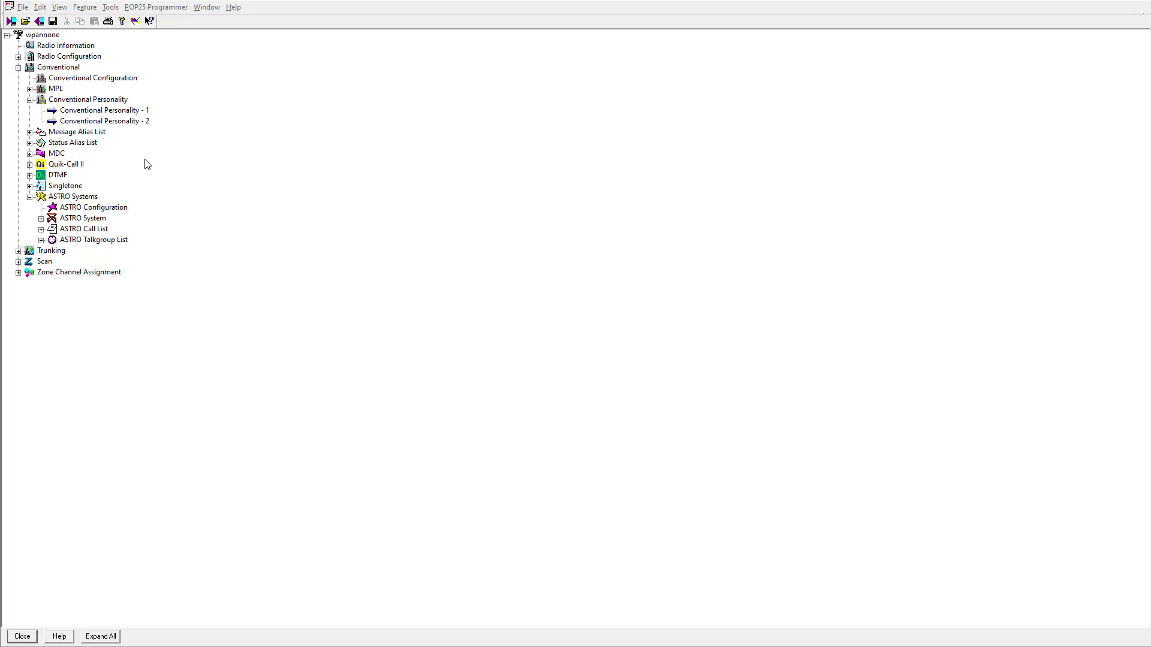
pyautogui.click(19, 57)
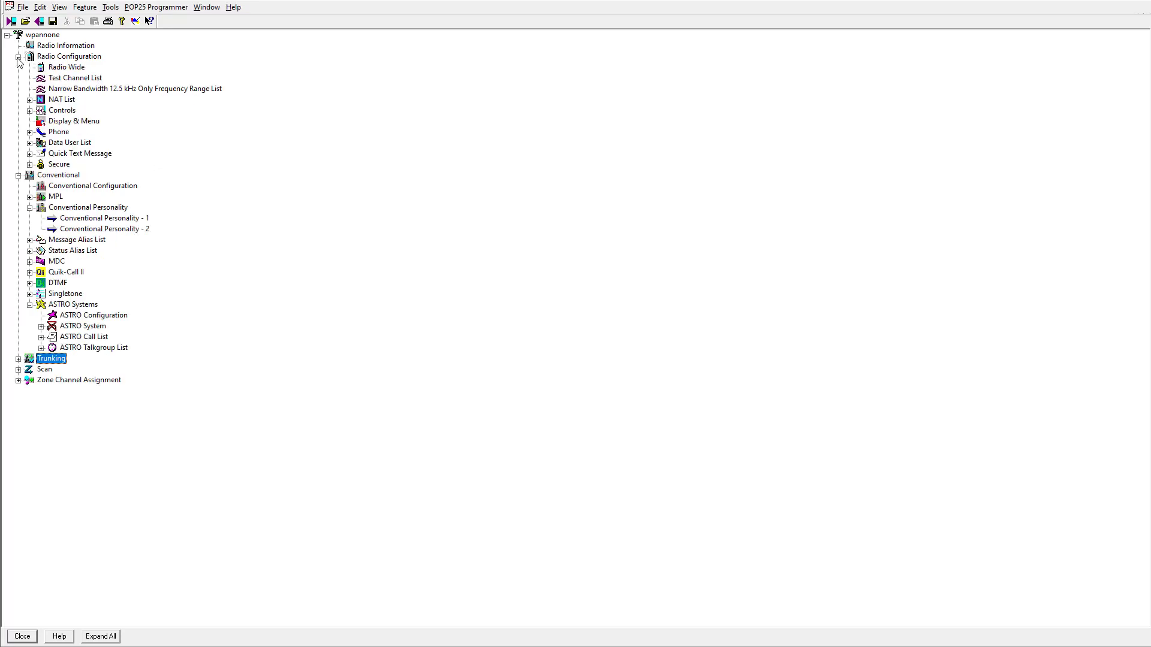
pyautogui.click(30, 165)
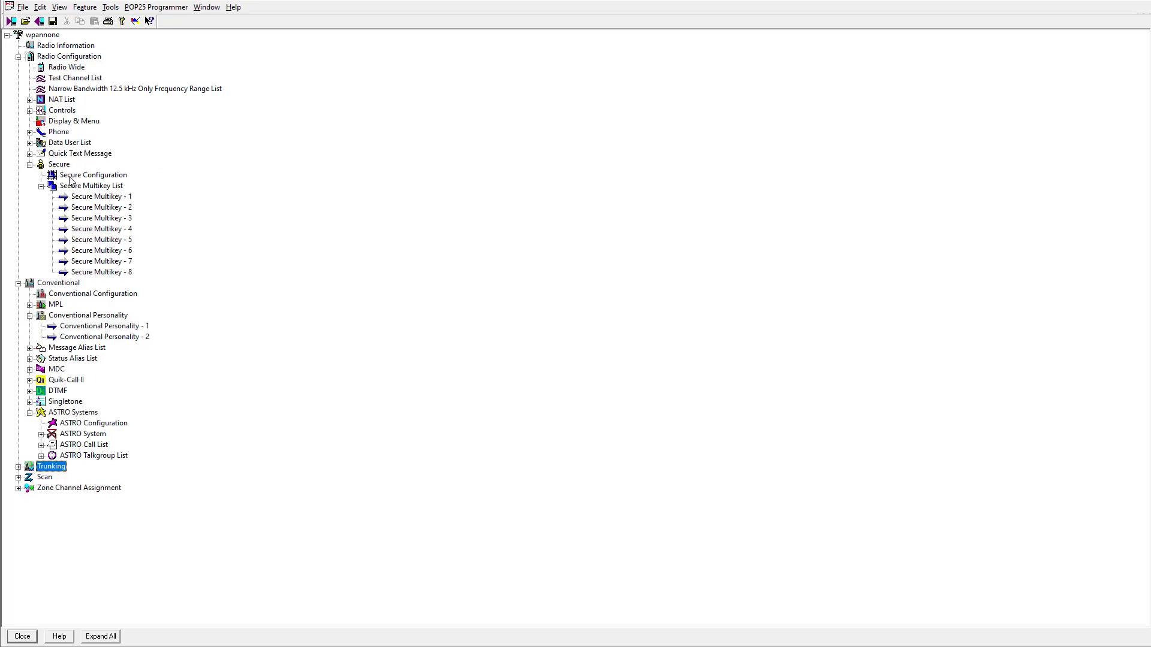